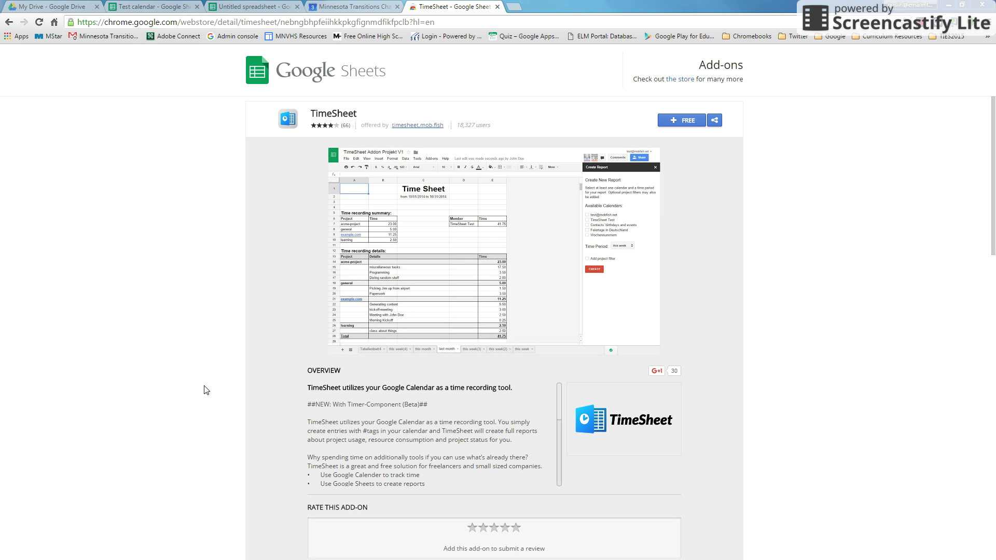
Switch from the TimeSheet Web Store page to the Google Calendar week of Feb 1–7, 2016.
{"action": "key", "text": "ctrl+shift+Tab"}
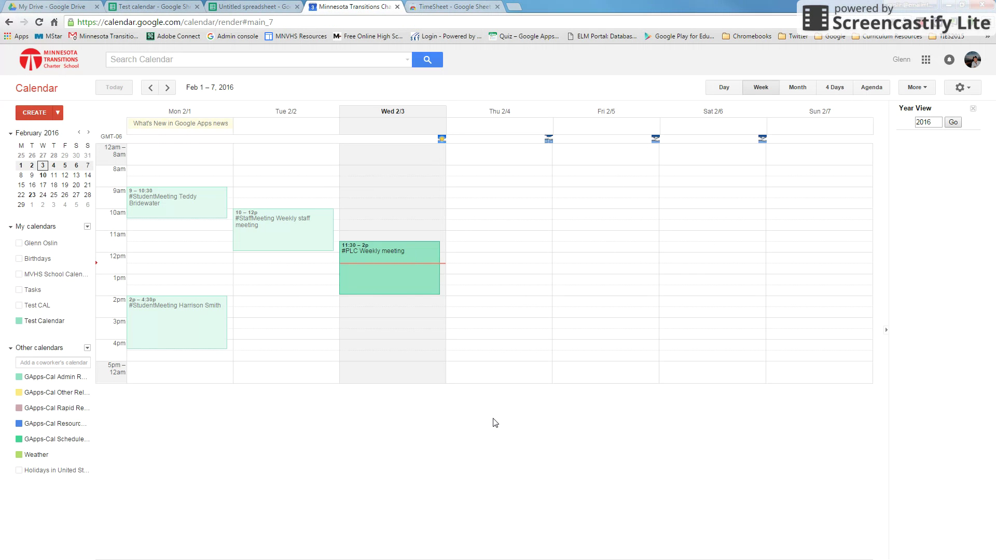
Glance at the 8.50-hour Test calendar time sheet, then go to the blank Untitled spreadsheet.
{"action": "left_click", "coordinate": [182, 6]}
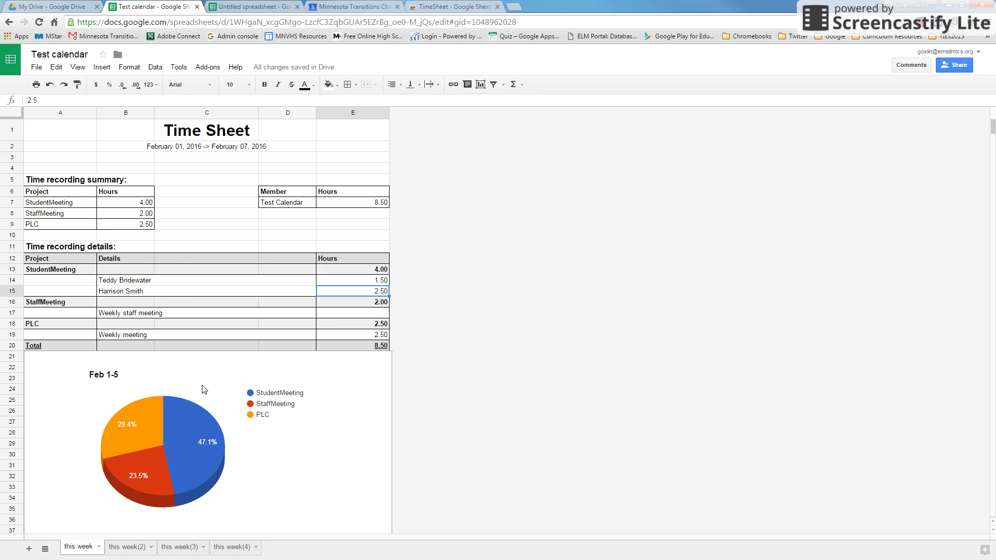
{"action": "key", "text": "ctrl+Tab"}
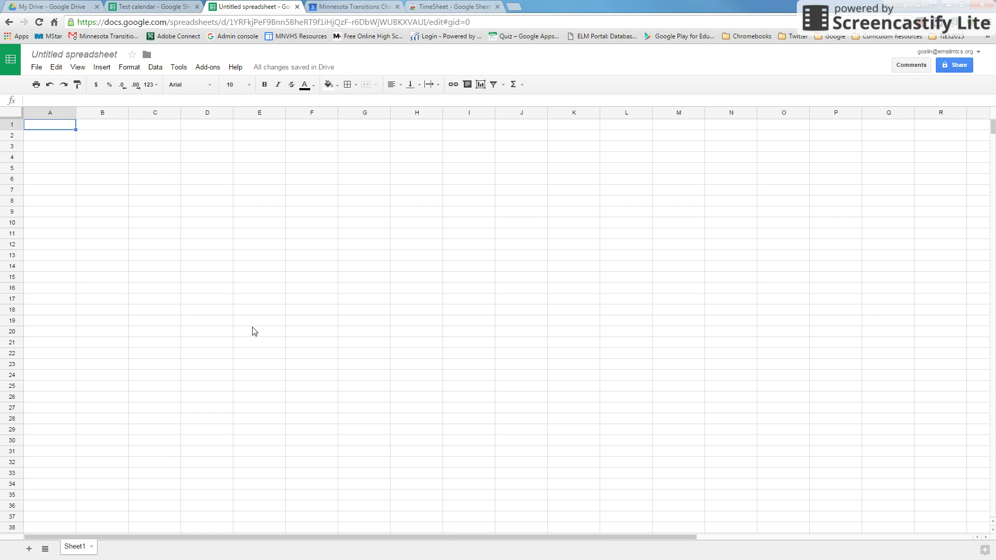
{"action": "key", "text": "ctrl+1"}
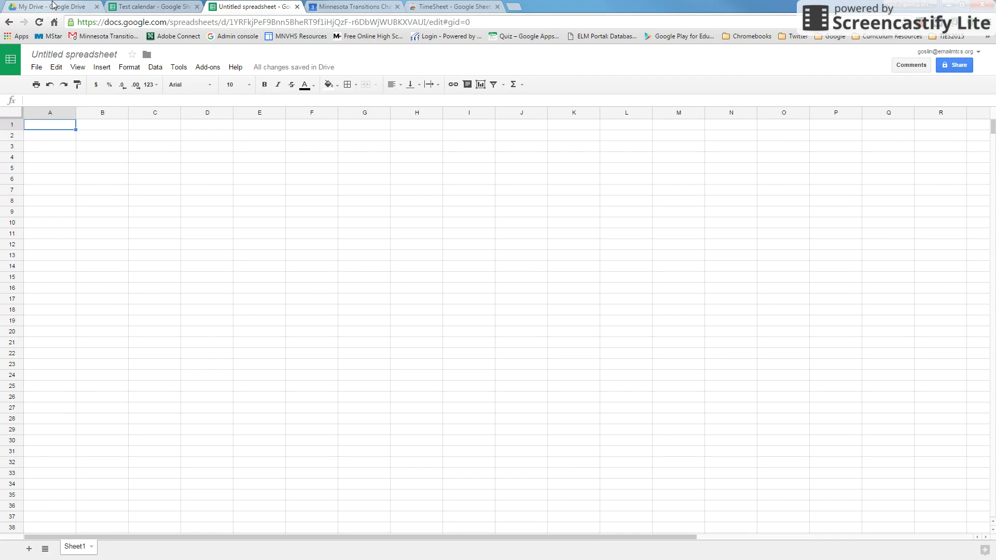
{"action": "left_click", "coordinate": [45, 124]}
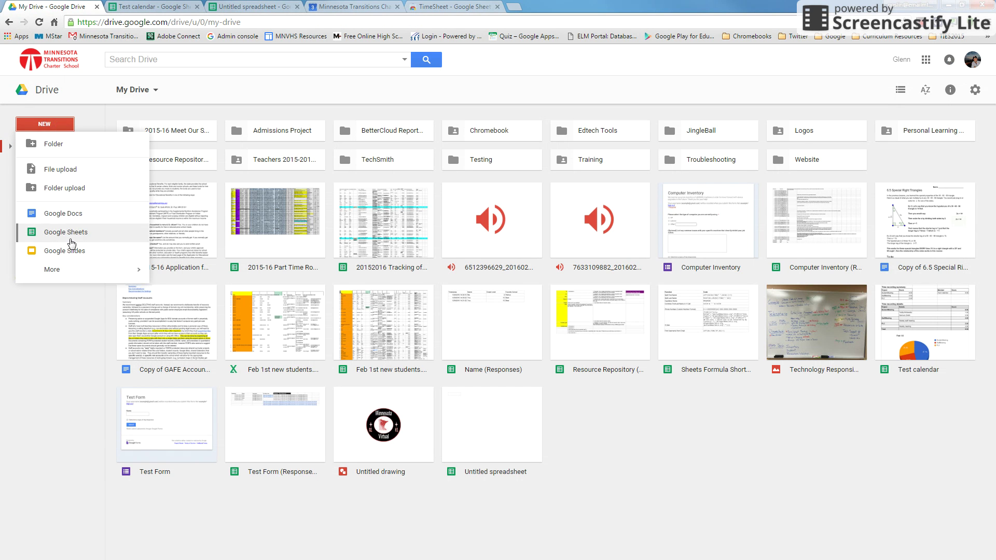
{"action": "left_click", "coordinate": [256, 6]}
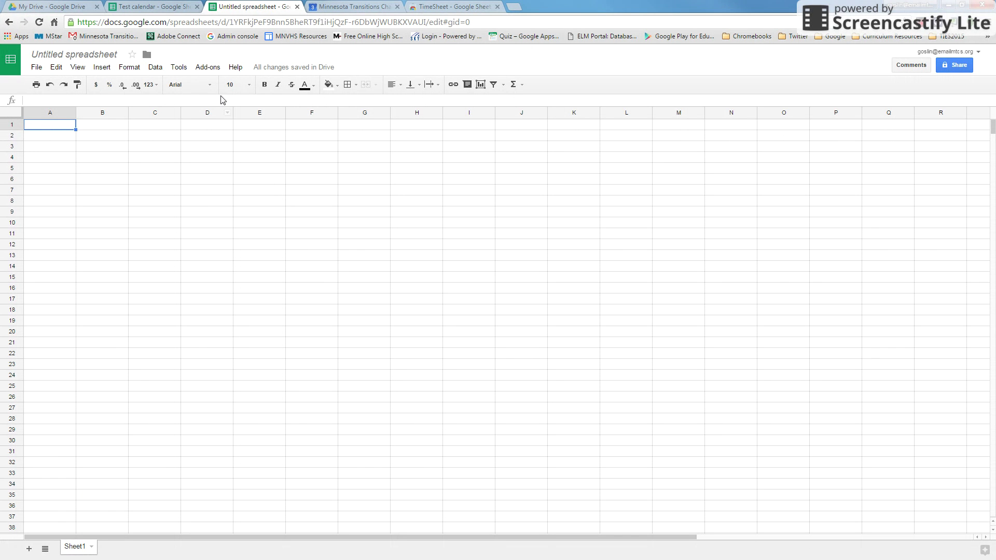
{"action": "left_click", "coordinate": [213, 68]}
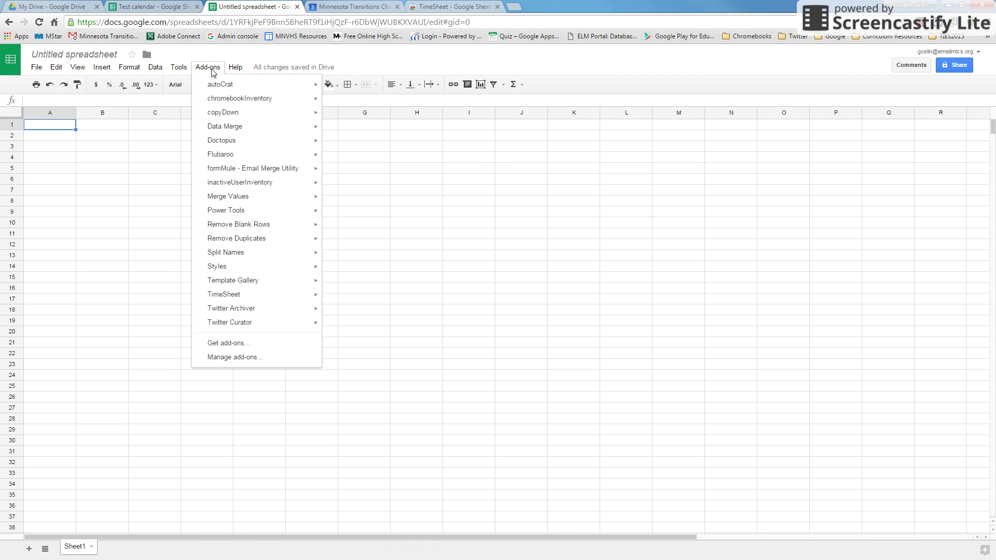
{"action": "left_click", "coordinate": [234, 343]}
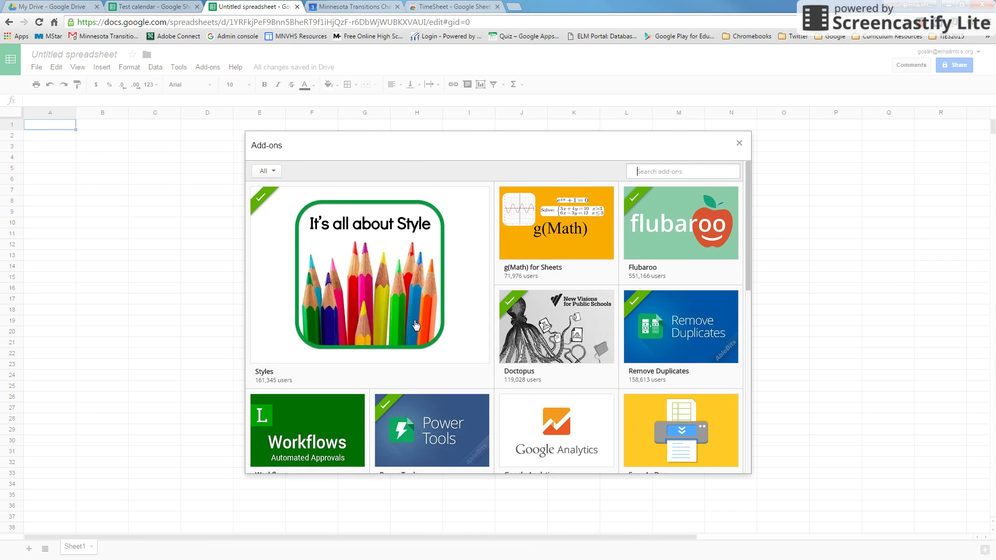
{"action": "left_click", "coordinate": [655, 175]}
{"action": "type", "text": "Time"}
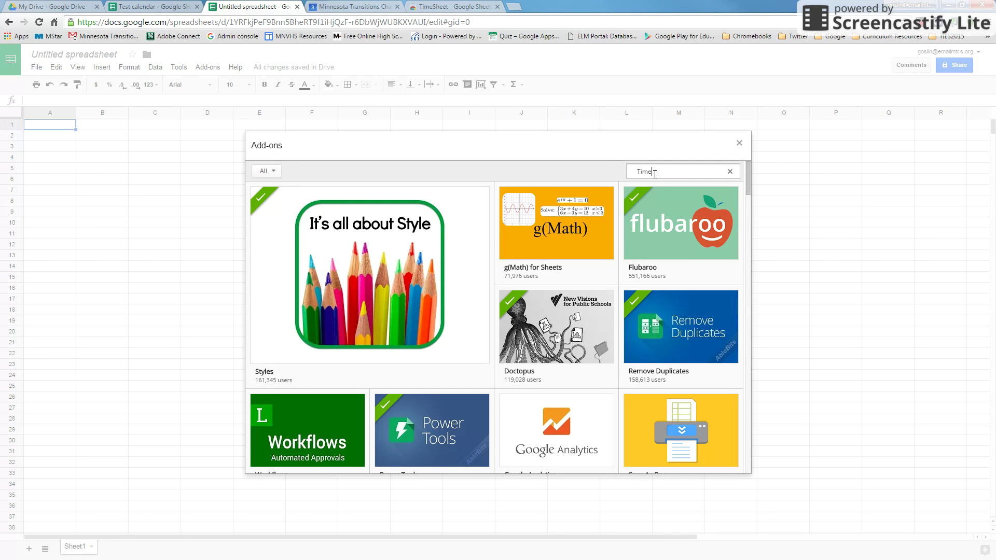
{"action": "type", "text": " Sheet"}
{"action": "key", "text": "Return"}
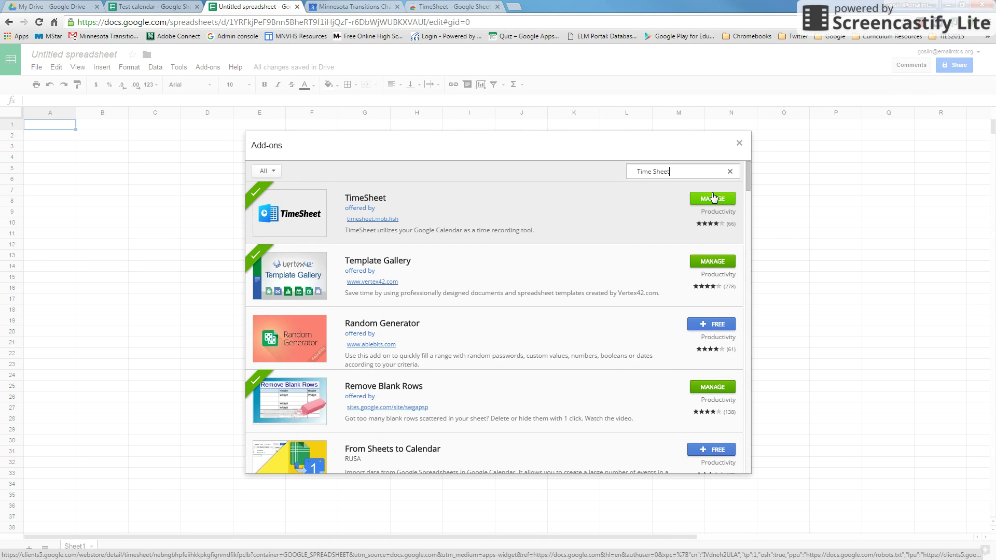
{"action": "key", "text": "Escape"}
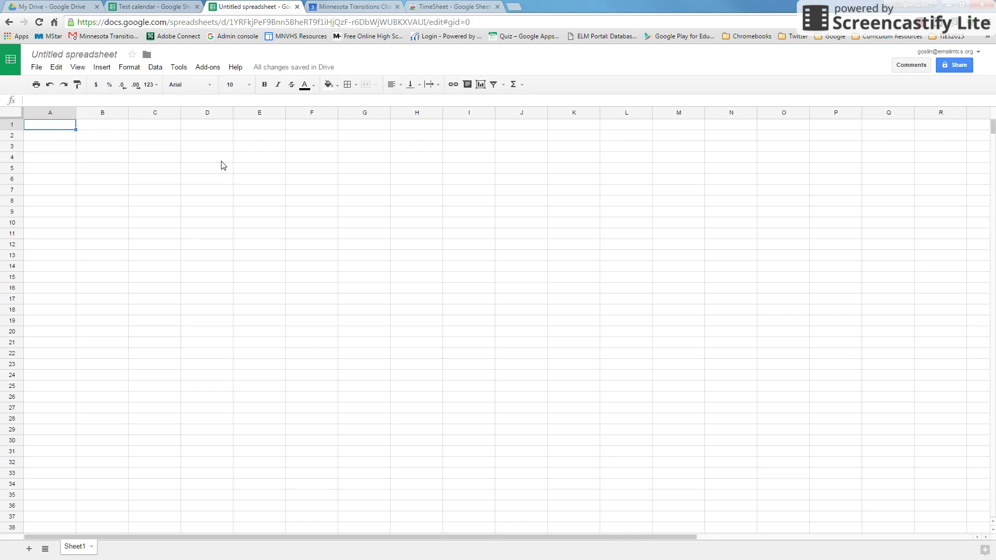
Open the TimeSheet add-on's Create Report sidebar from the Add-ons menu.
{"action": "left_click", "coordinate": [208, 67]}
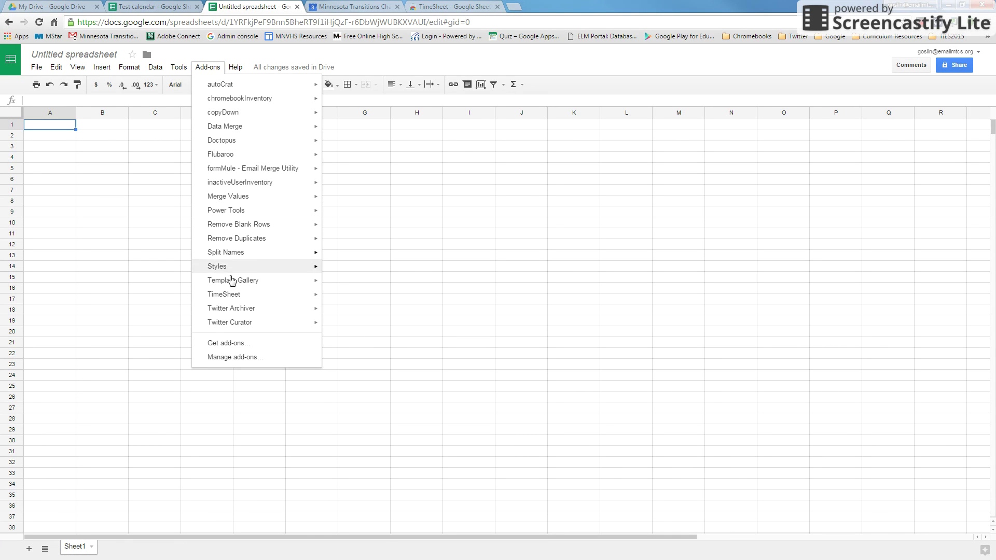
{"action": "mouse_move", "coordinate": [232, 299]}
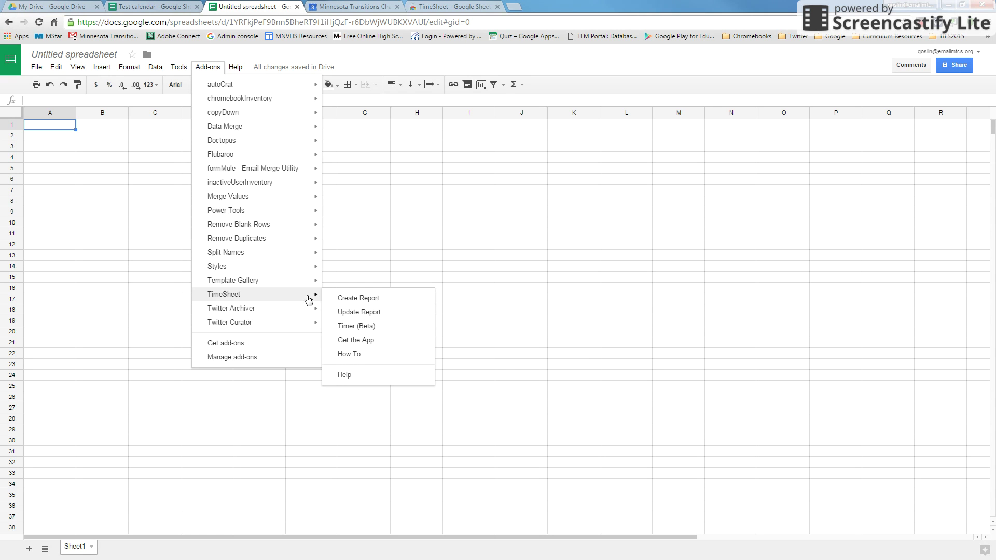
{"action": "left_click", "coordinate": [346, 299]}
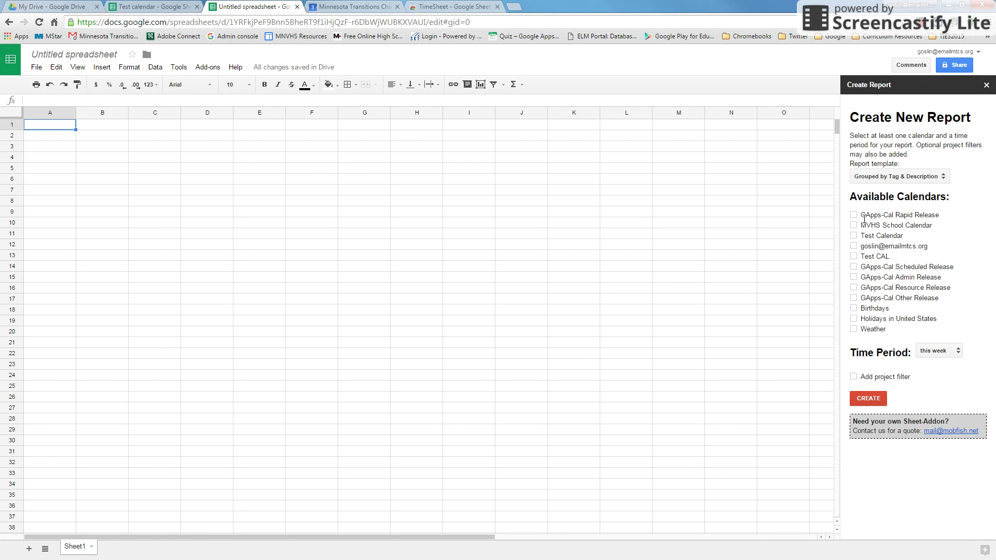
Check the spreadsheet's empty report panel, then return to the Feb 1–7, 2016 calendar week.
{"action": "left_click", "coordinate": [354, 7]}
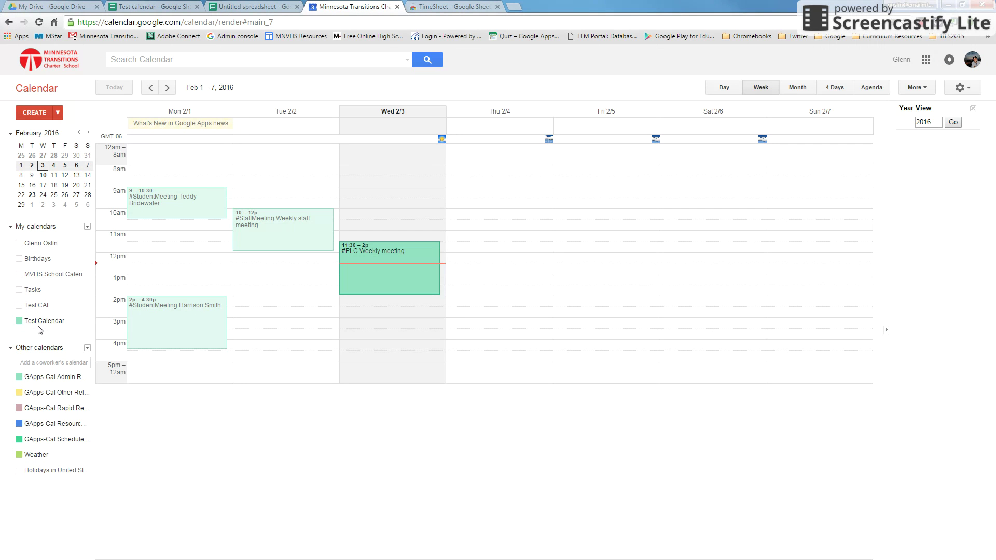
{"action": "left_click", "coordinate": [259, 6]}
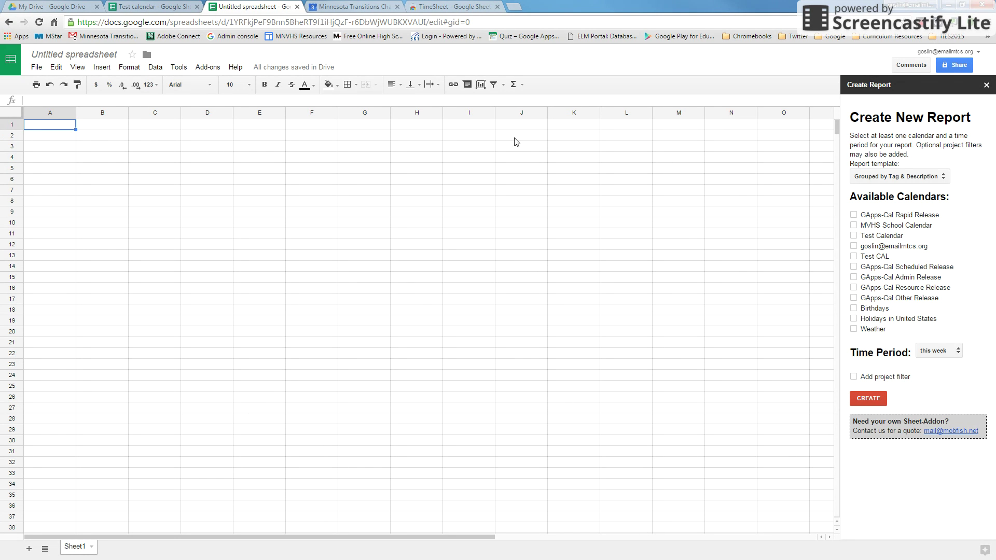
{"action": "left_click", "coordinate": [345, 7]}
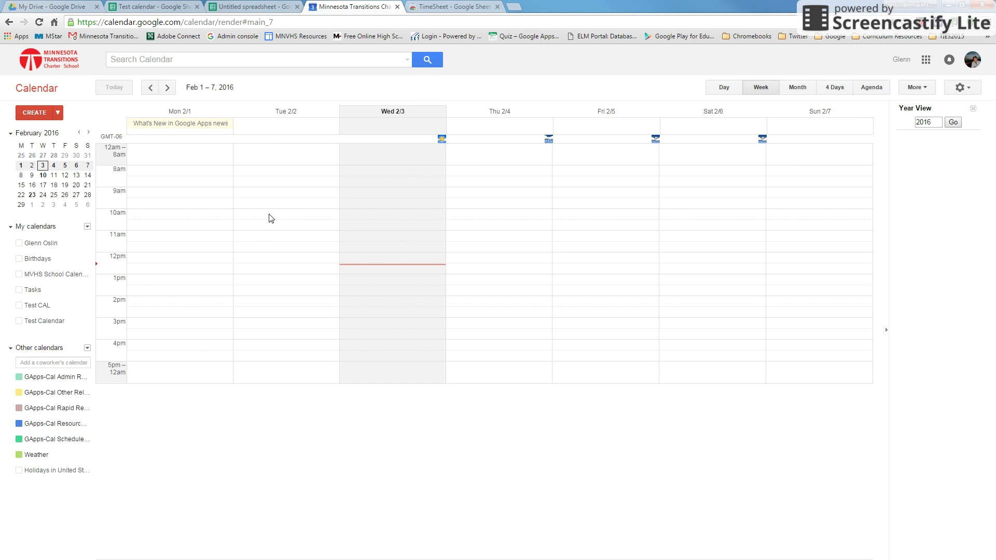
Create a '#PLC Science' event on Tuesday Feb 2, 11am–12pm, in Test Calendar.
{"action": "double_click", "coordinate": [269, 219]}
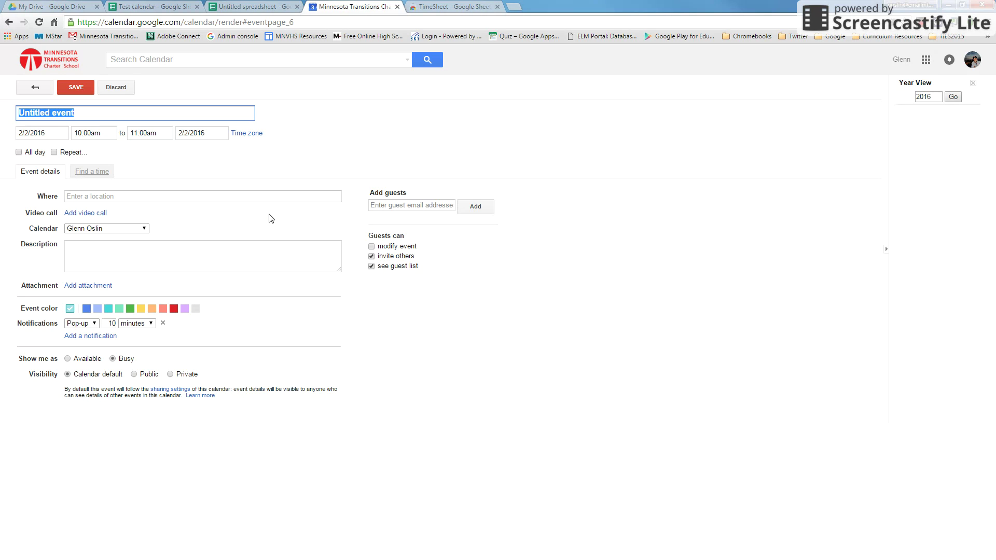
{"action": "left_click", "coordinate": [35, 91]}
{"action": "left_click", "coordinate": [275, 232]}
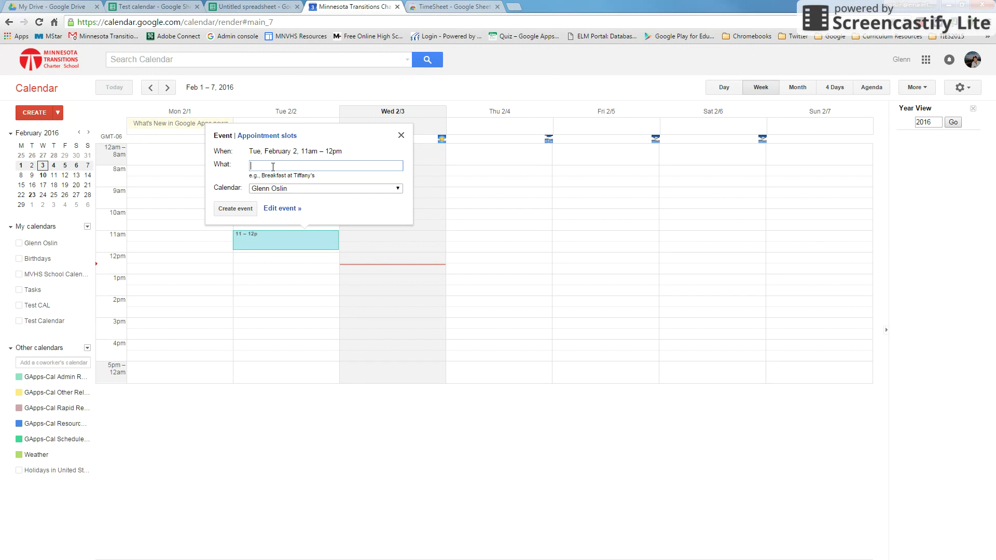
{"action": "type", "text": "#PLC"}
{"action": "type", "text": "Science"}
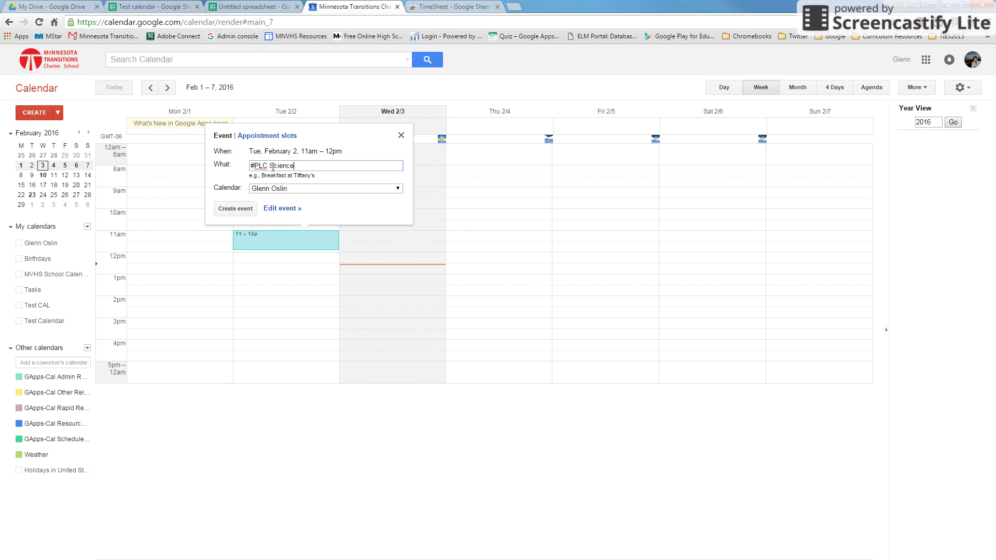
{"action": "left_click", "coordinate": [298, 189]}
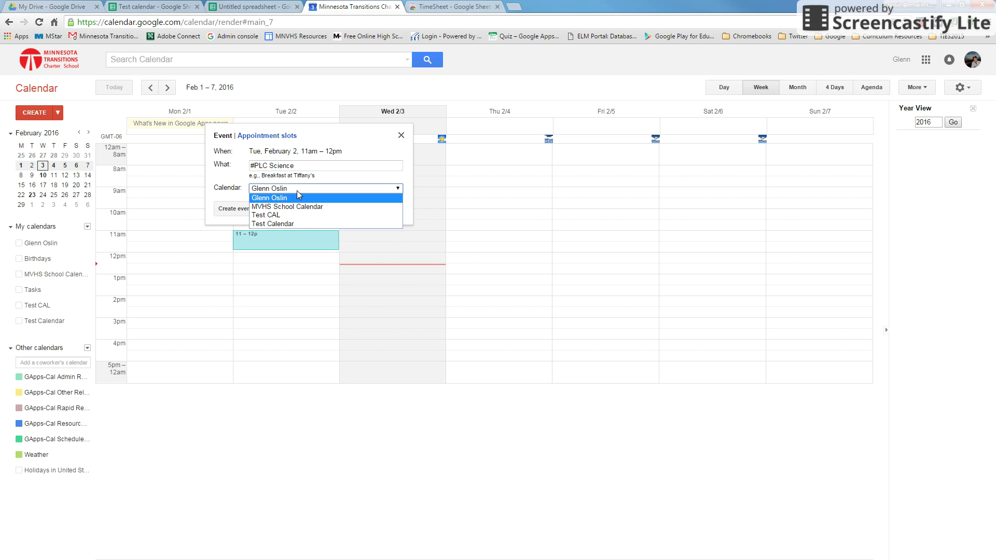
{"action": "left_click", "coordinate": [277, 223]}
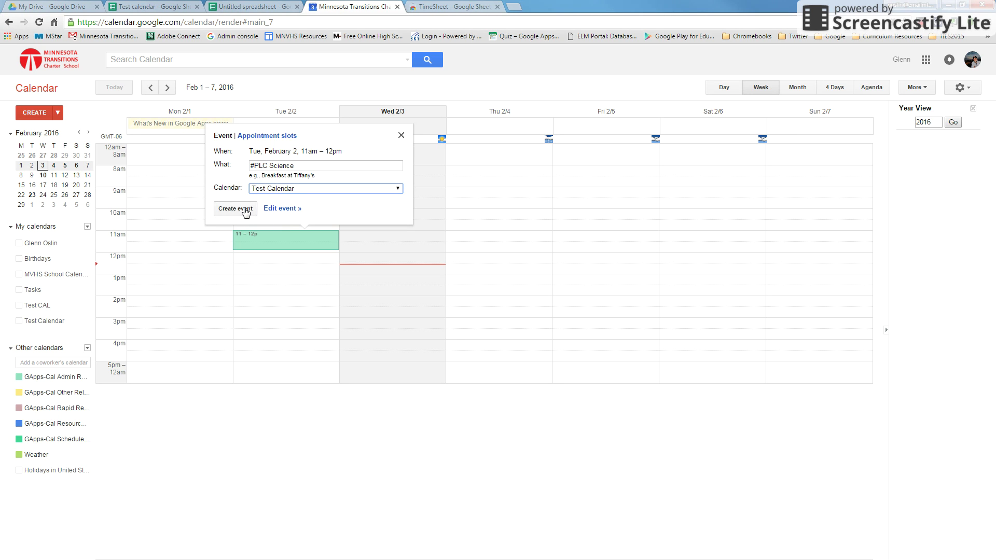
{"action": "left_click", "coordinate": [245, 210]}
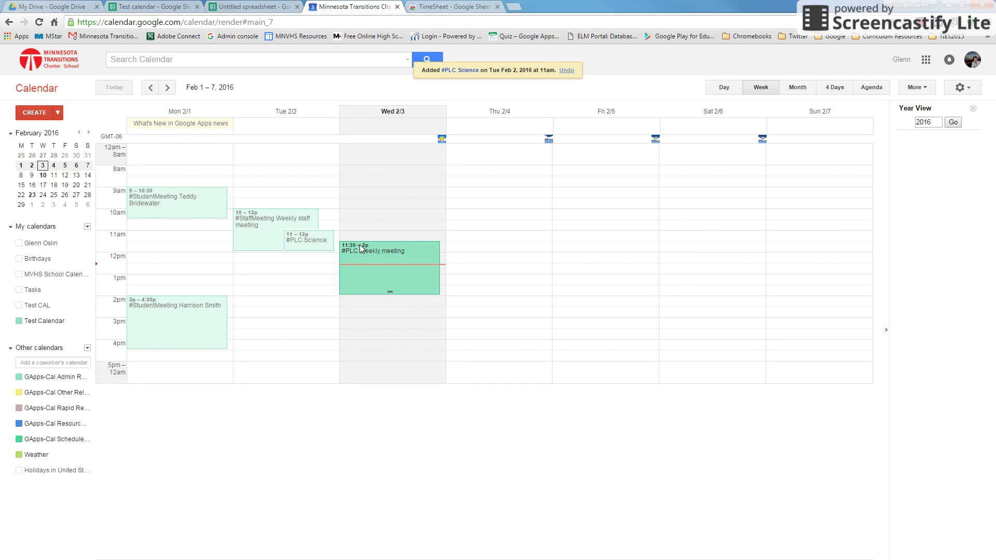
Rename the Untitled spreadsheet to 'Time Management Report'.
{"action": "key", "text": "ctrl+shift+Tab"}
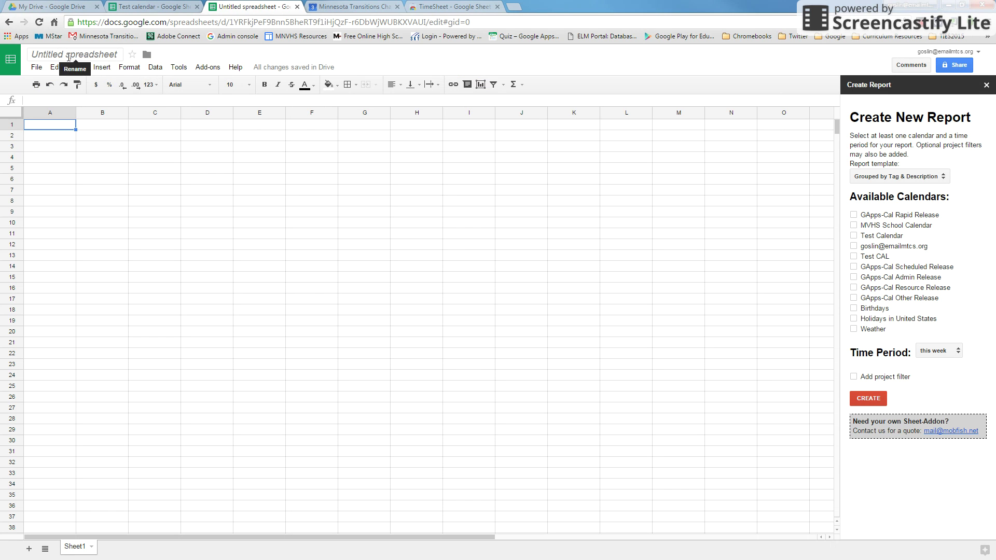
{"action": "left_click", "coordinate": [69, 57]}
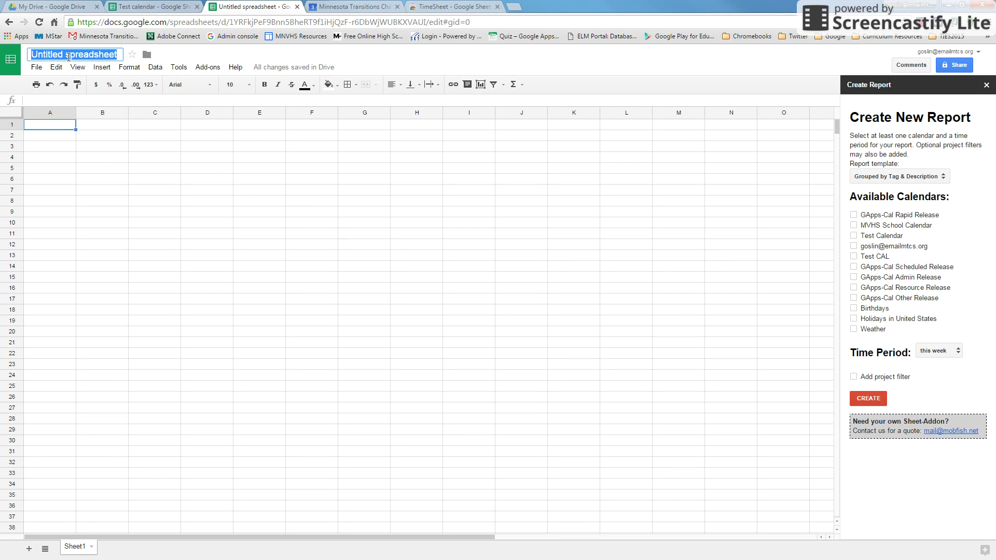
{"action": "key", "text": "BackSpace"}
{"action": "type", "text": "Time"}
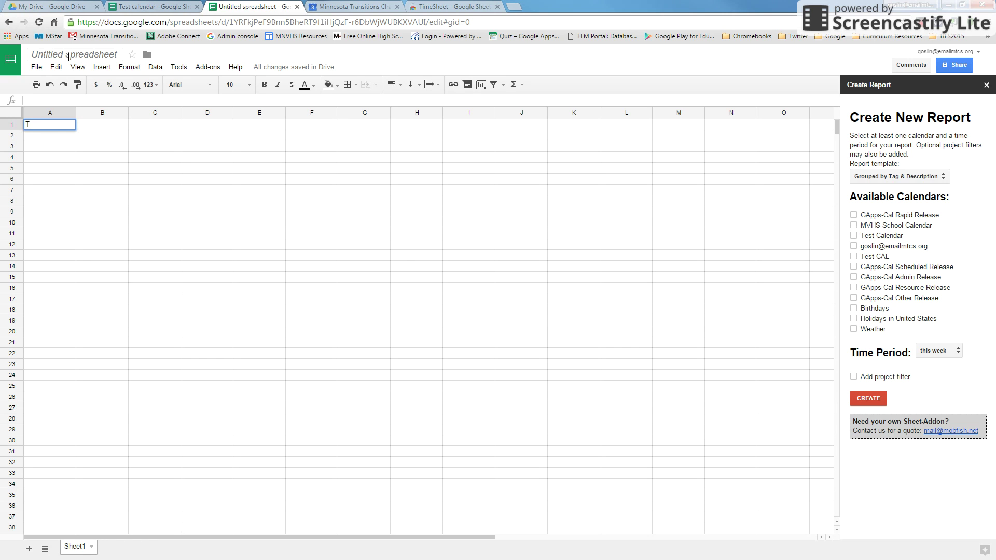
{"action": "key", "text": "BackSpace"}
{"action": "key", "text": "BackSpace"}
{"action": "key", "text": "BackSpace"}
{"action": "key", "text": "BackSpace"}
{"action": "left_click", "coordinate": [69, 57]}
{"action": "type", "text": "Time"}
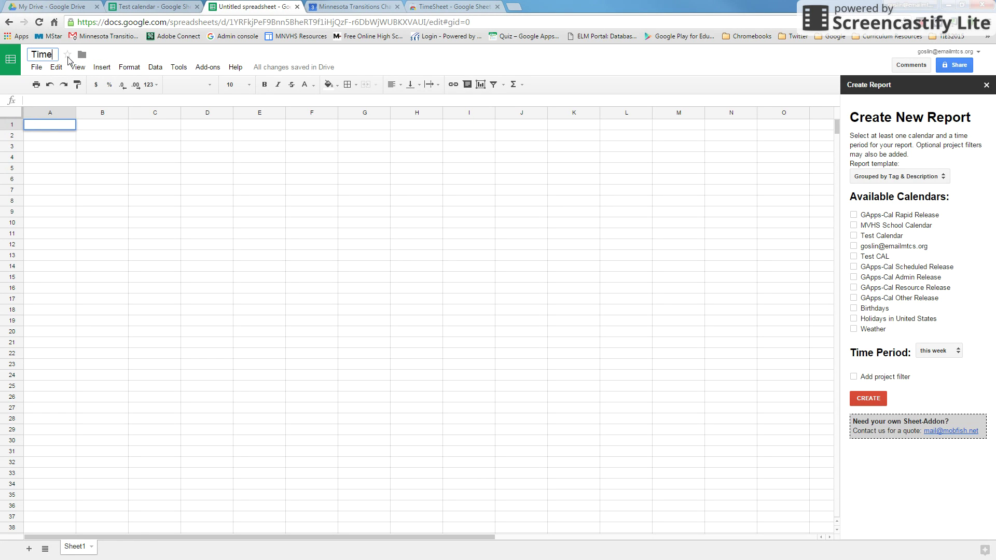
{"action": "type", "text": " Managemen"}
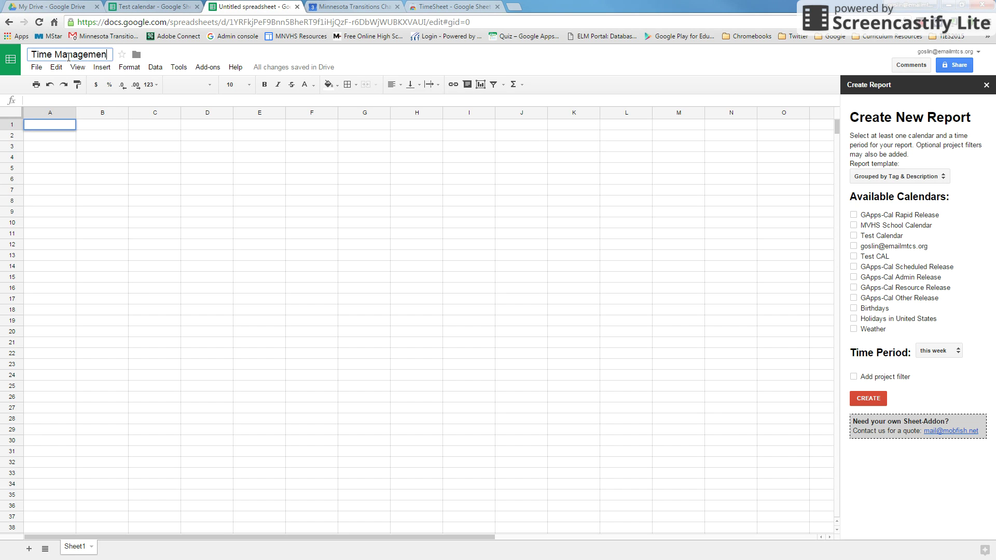
{"action": "type", "text": "t REport"}
{"action": "key", "text": "Return"}
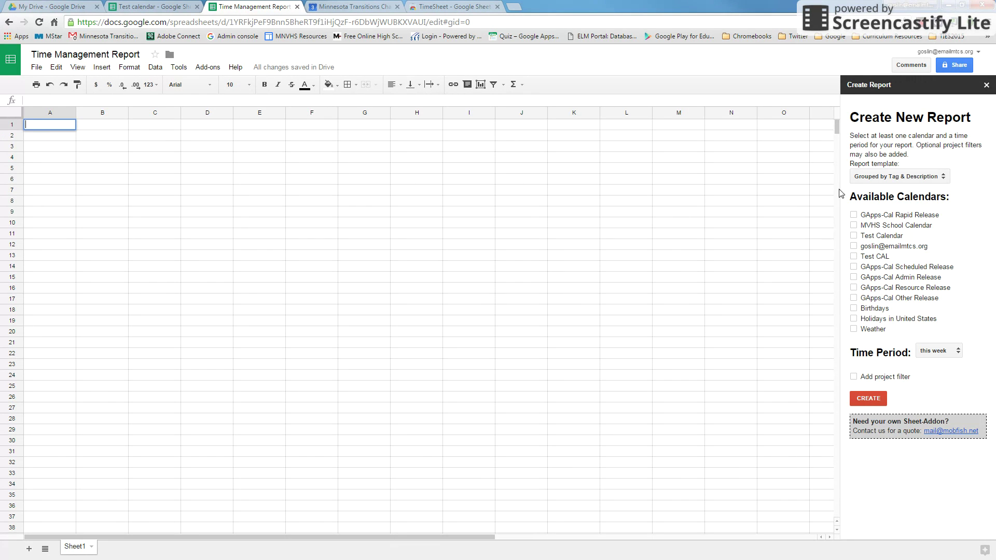
Use the Grouped by Tag & Description template for Test Calendar with time period this week.
{"action": "left_click", "coordinate": [870, 179]}
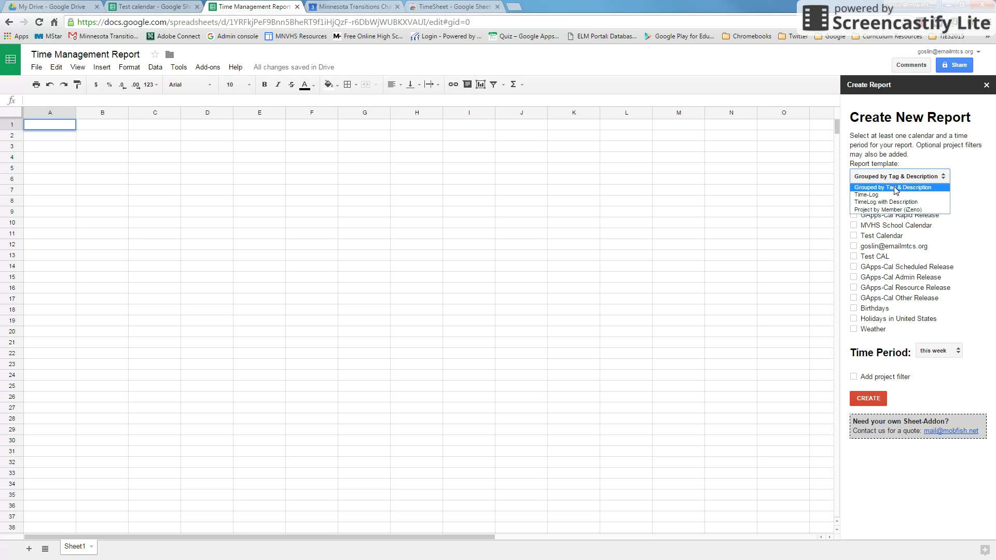
{"action": "left_click", "coordinate": [971, 250]}
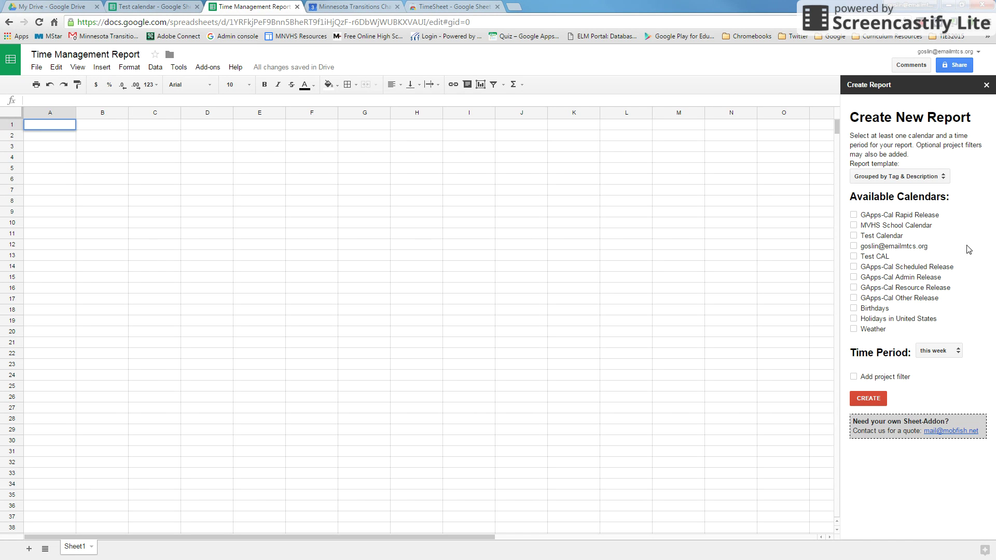
{"action": "left_click", "coordinate": [854, 235]}
{"action": "left_click", "coordinate": [936, 352]}
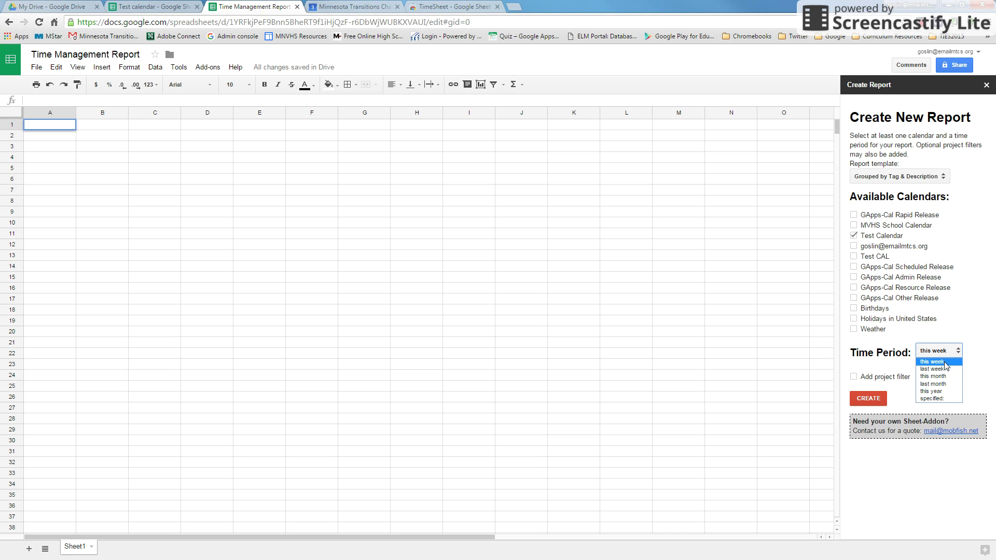
{"action": "left_click", "coordinate": [942, 399]}
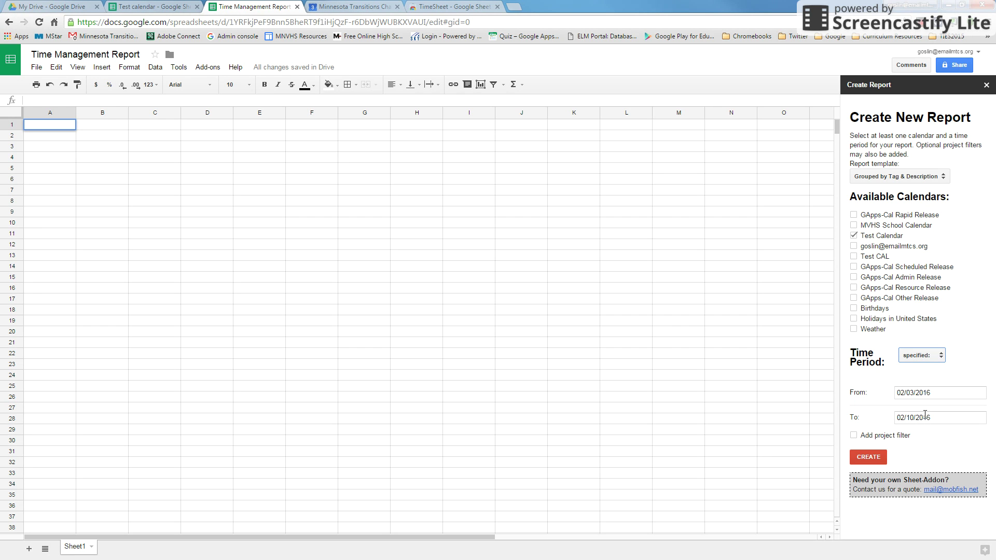
{"action": "left_click", "coordinate": [908, 358]}
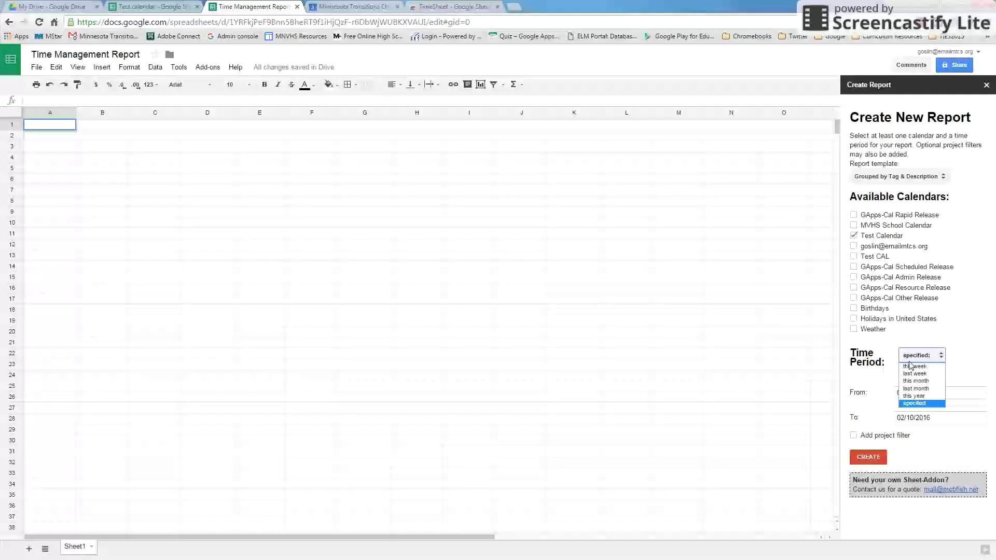
{"action": "left_click", "coordinate": [912, 367]}
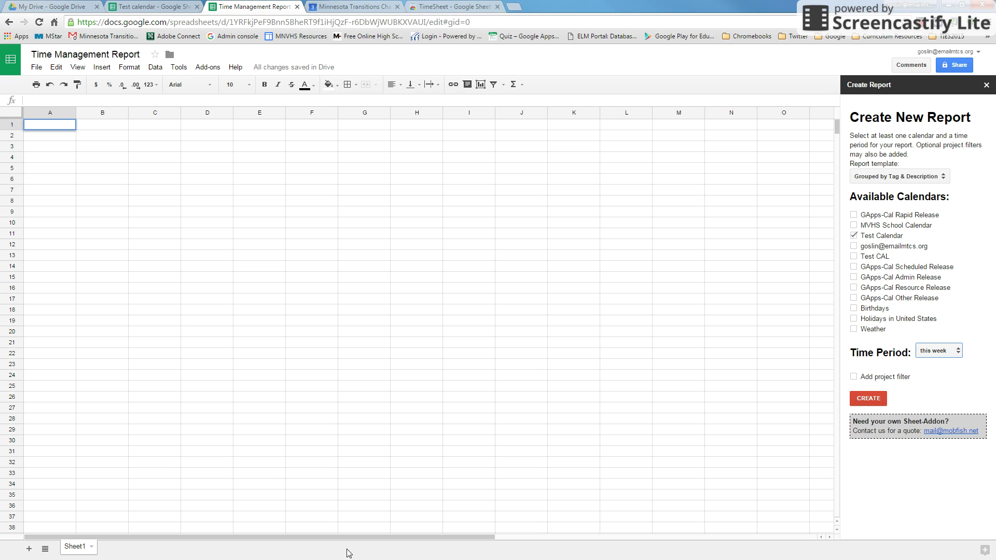
Leave the project filter off and generate the Feb 1–7, 2016 time sheet.
{"action": "left_click", "coordinate": [853, 377]}
{"action": "left_click", "coordinate": [879, 397]}
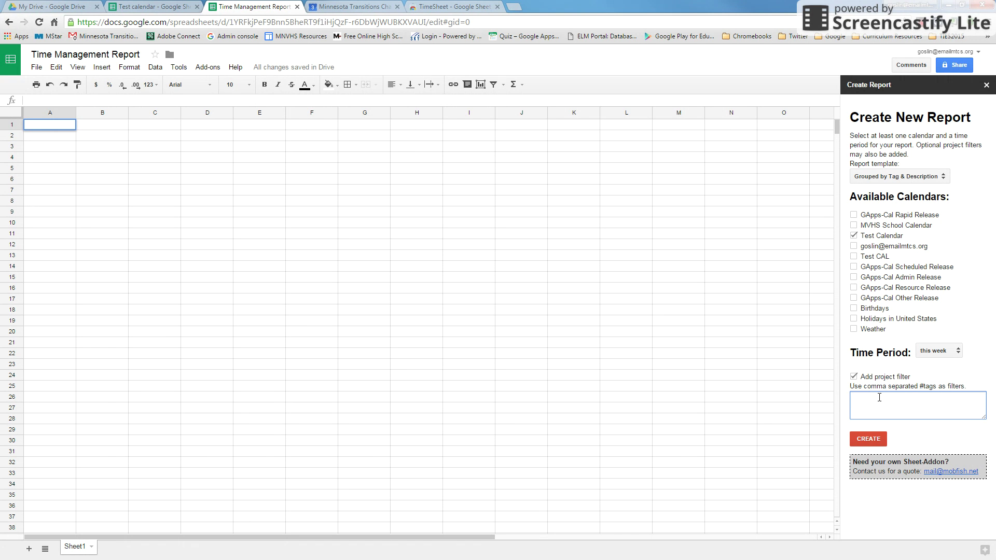
{"action": "left_click", "coordinate": [853, 377]}
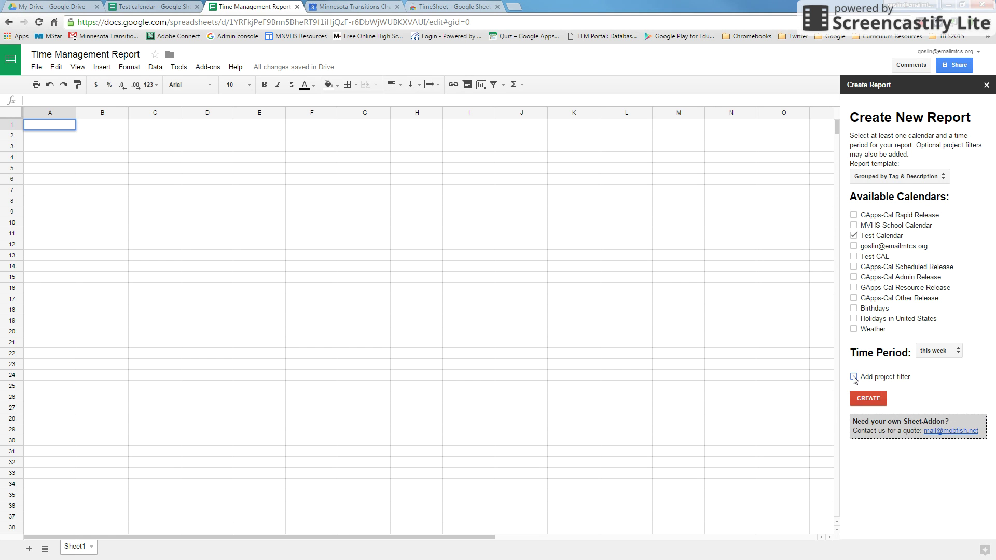
{"action": "left_click", "coordinate": [863, 399]}
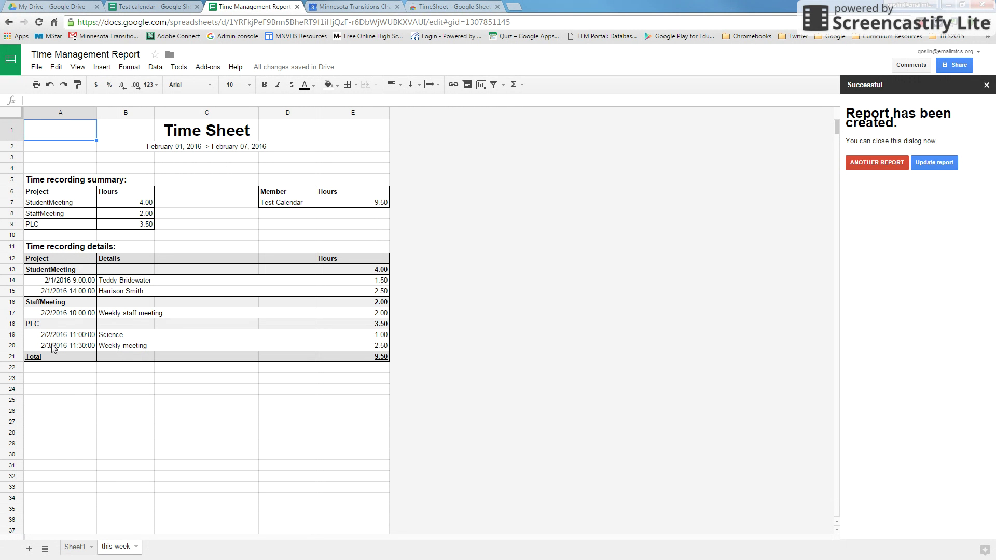
Start a chart from cell A24 using data range 'this week'!A6:B9, previewed as a 3D pie.
{"action": "left_click", "coordinate": [67, 390]}
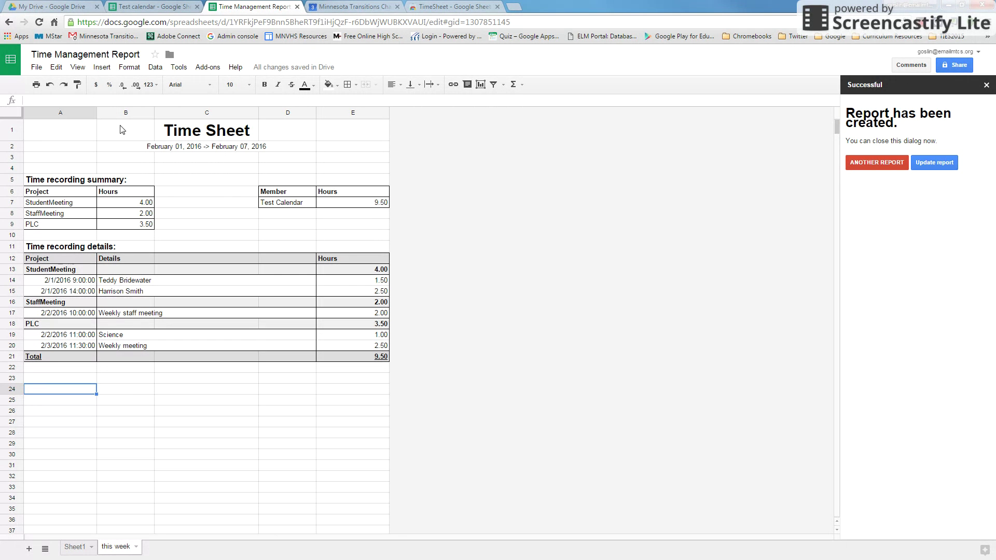
{"action": "left_click", "coordinate": [108, 69]}
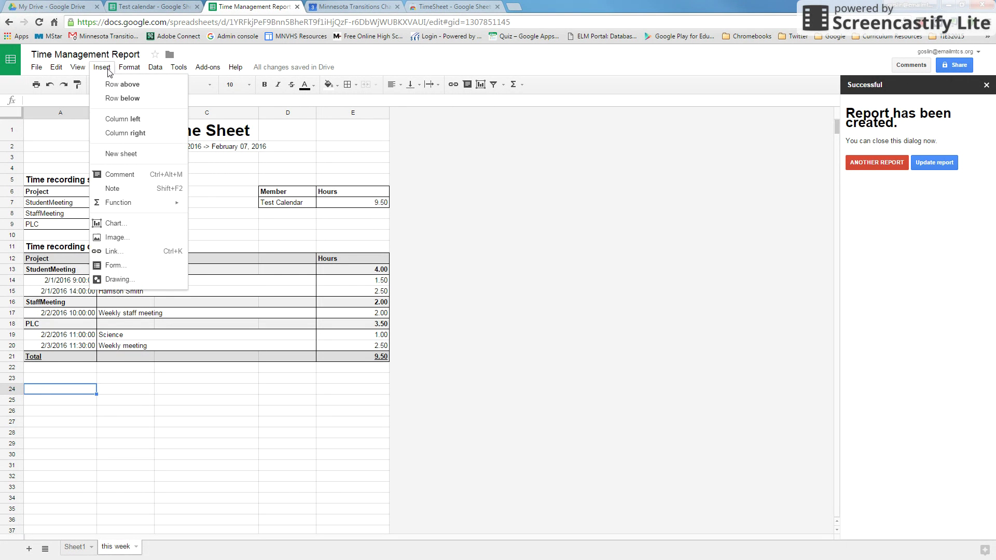
{"action": "left_click", "coordinate": [122, 230]}
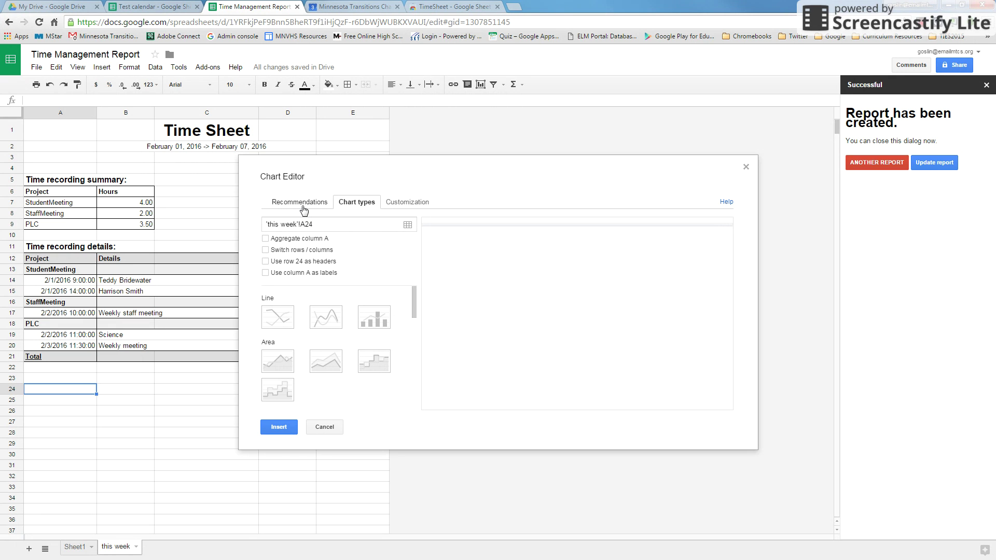
{"action": "left_click", "coordinate": [399, 224]}
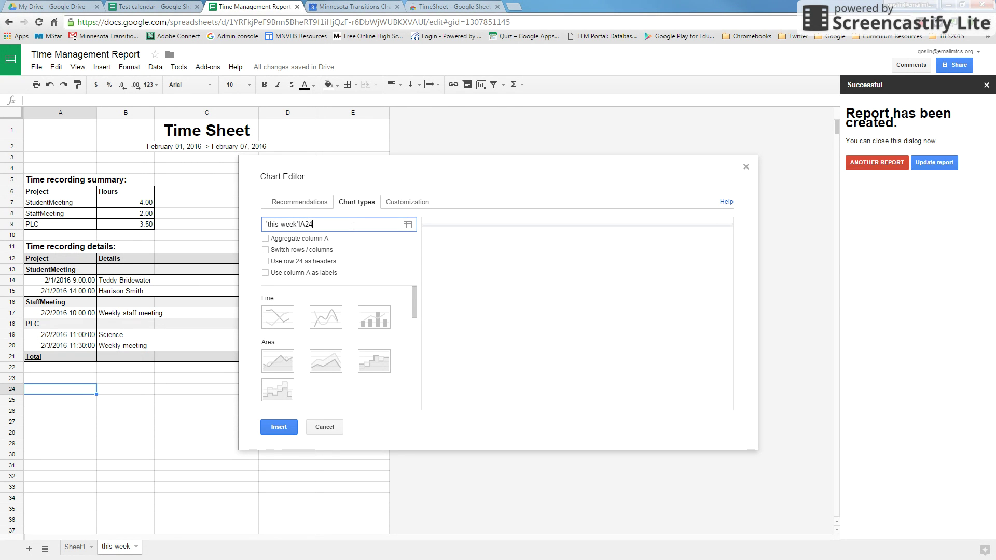
{"action": "left_click", "coordinate": [407, 227]}
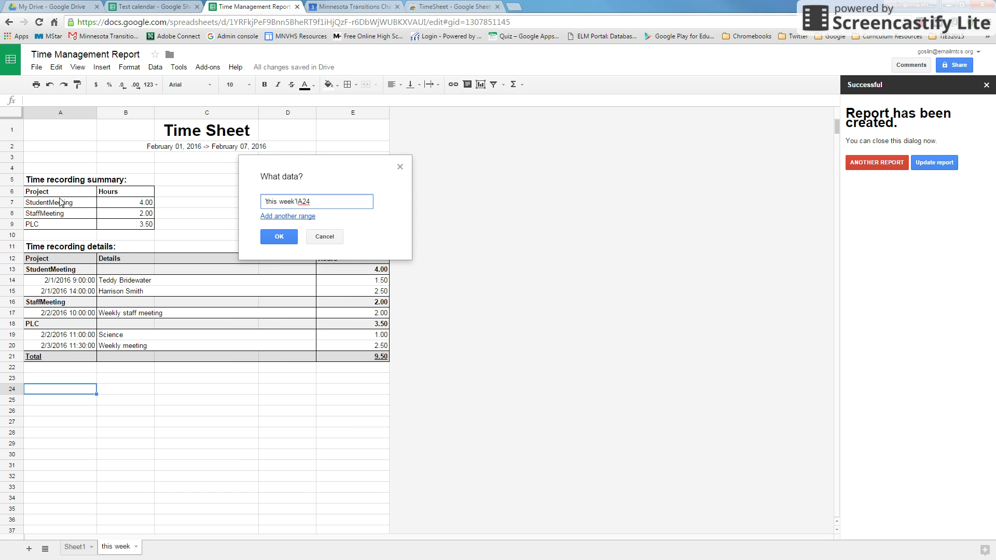
{"action": "left_click", "coordinate": [38, 195]}
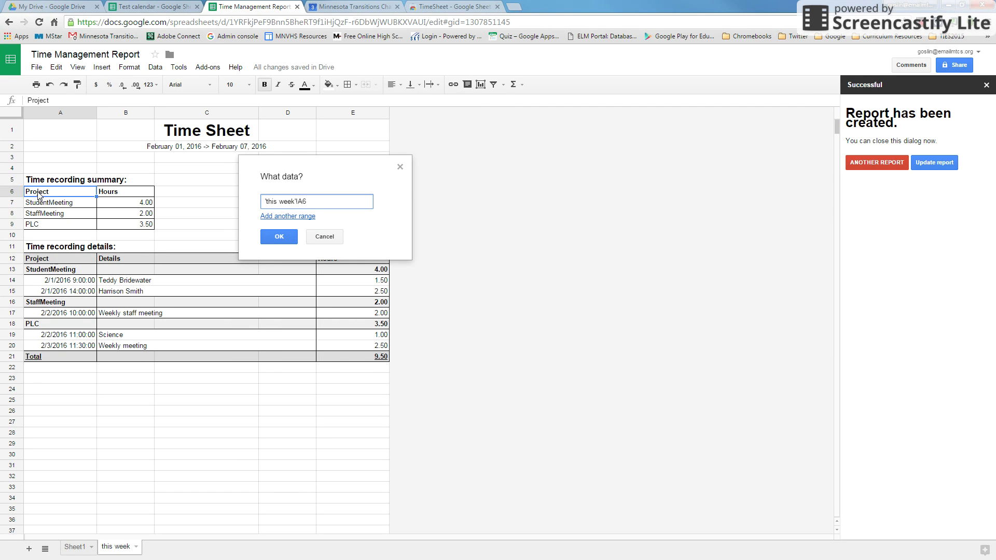
{"action": "left_click", "coordinate": [138, 228], "text": "shift"}
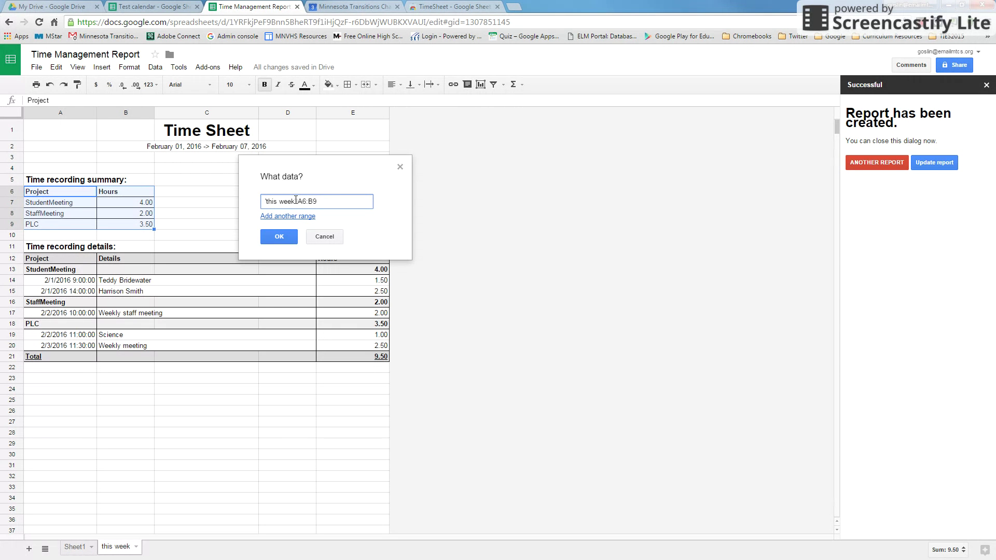
{"action": "left_click", "coordinate": [280, 236]}
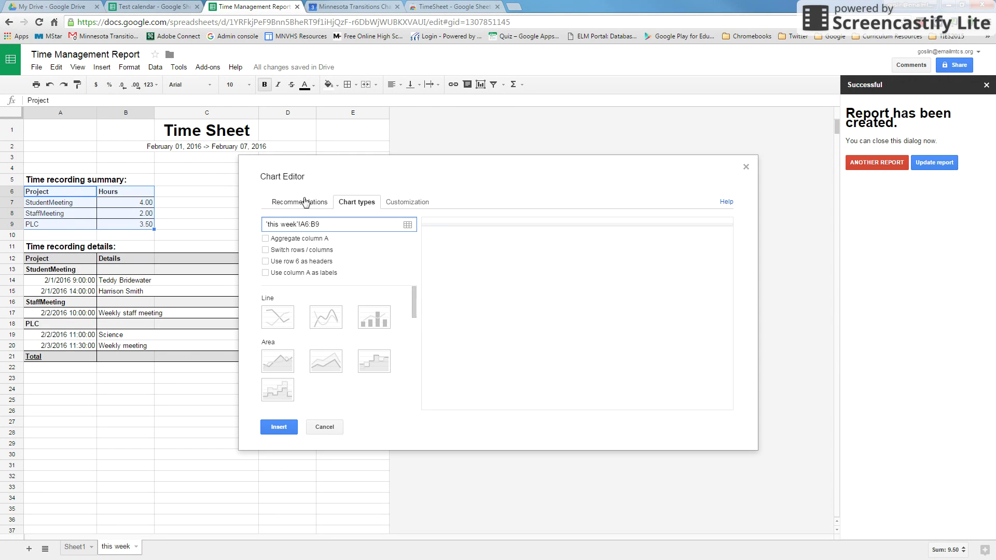
{"action": "left_click_drag", "start_coordinate": [412, 291], "coordinate": [418, 355]}
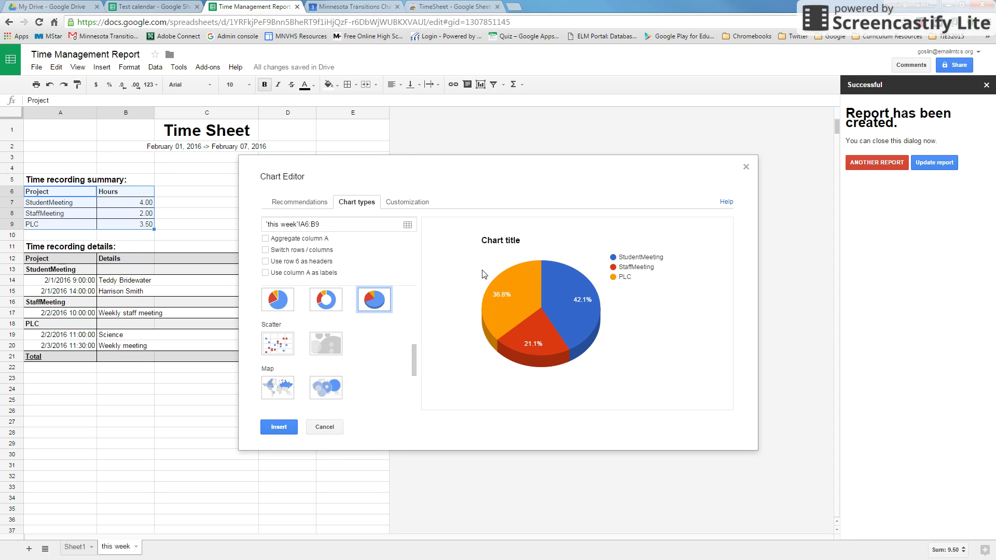
Insert the 3D pie chart under the table and title it 'Hours spent 2/1-2/7'.
{"action": "left_click", "coordinate": [270, 429]}
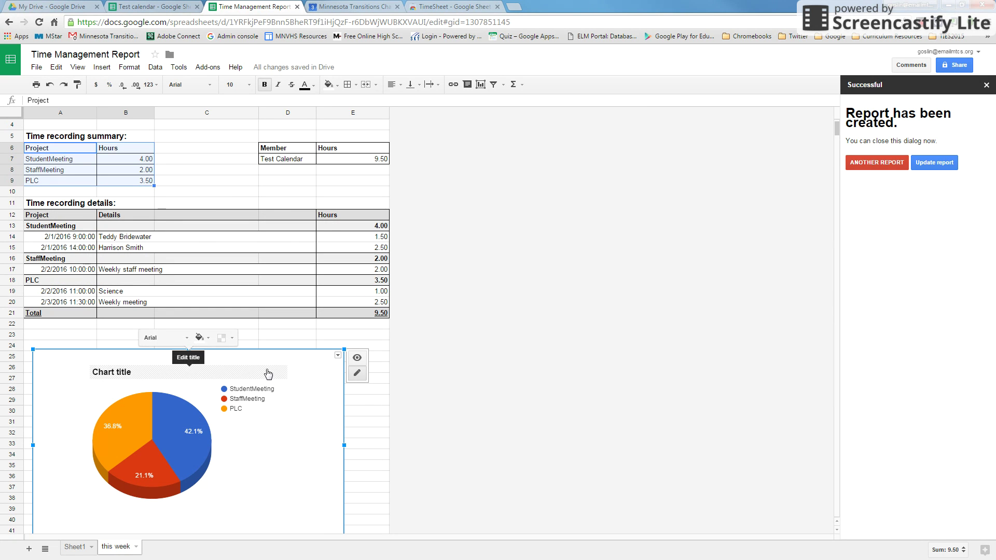
{"action": "left_click_drag", "start_coordinate": [224, 423], "coordinate": [225, 404]}
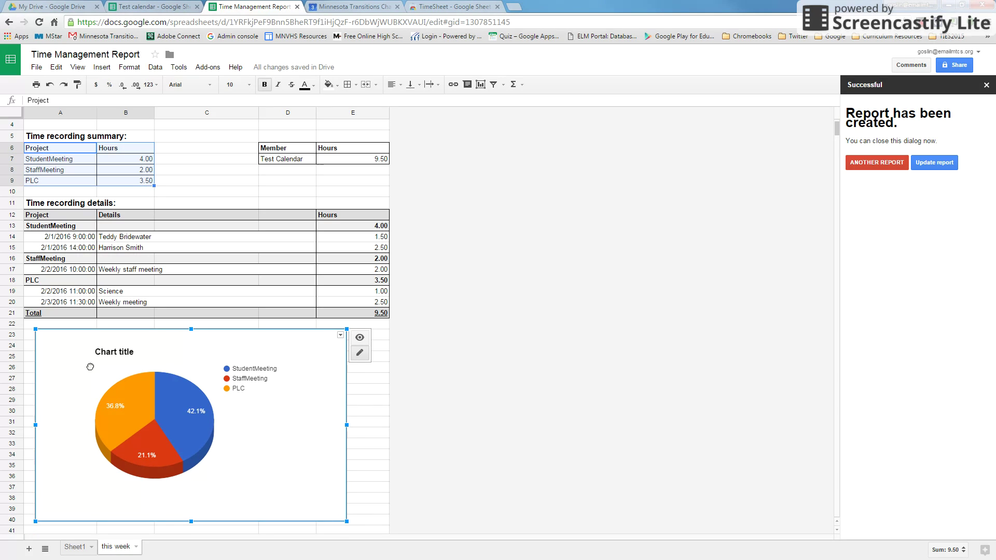
{"action": "left_click", "coordinate": [136, 355]}
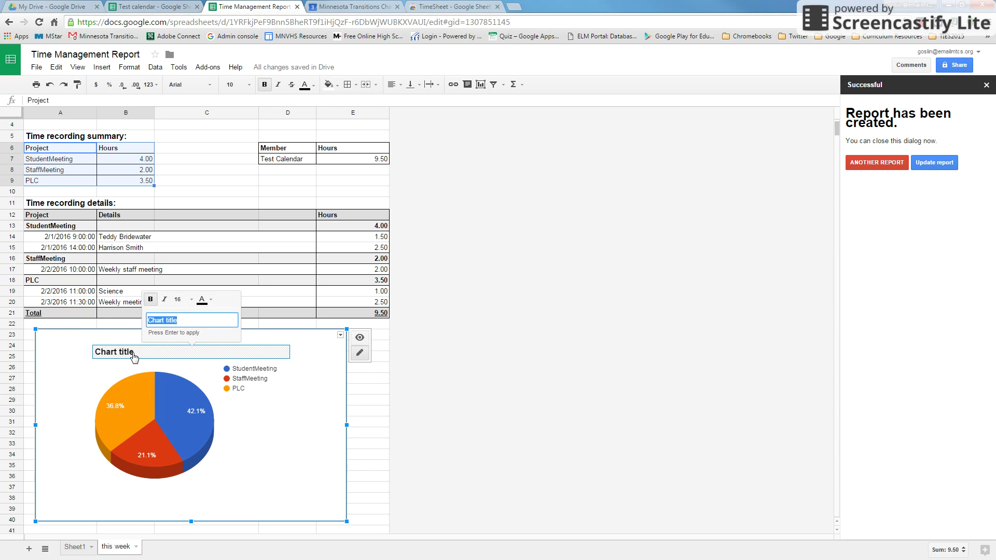
{"action": "type", "text": "Hours spent 2/1-2/7"}
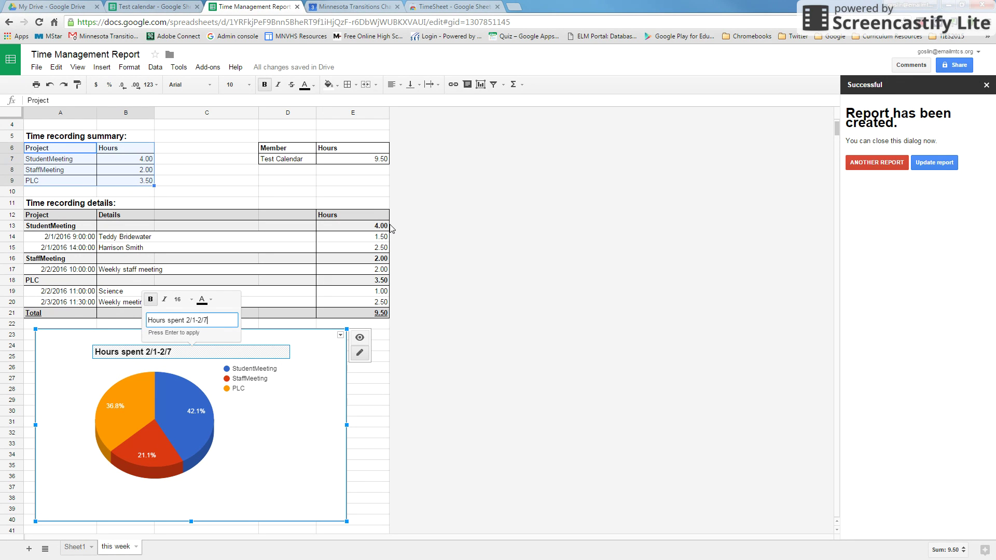
Label the pie slices with project names instead of percentages, keeping the legend on the right.
{"action": "right_click", "coordinate": [290, 413]}
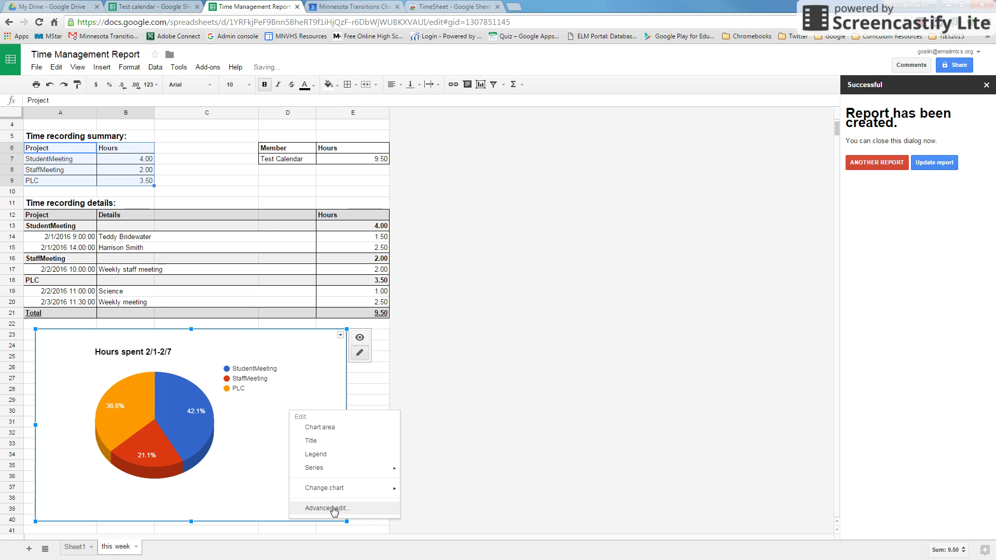
{"action": "left_click", "coordinate": [334, 510]}
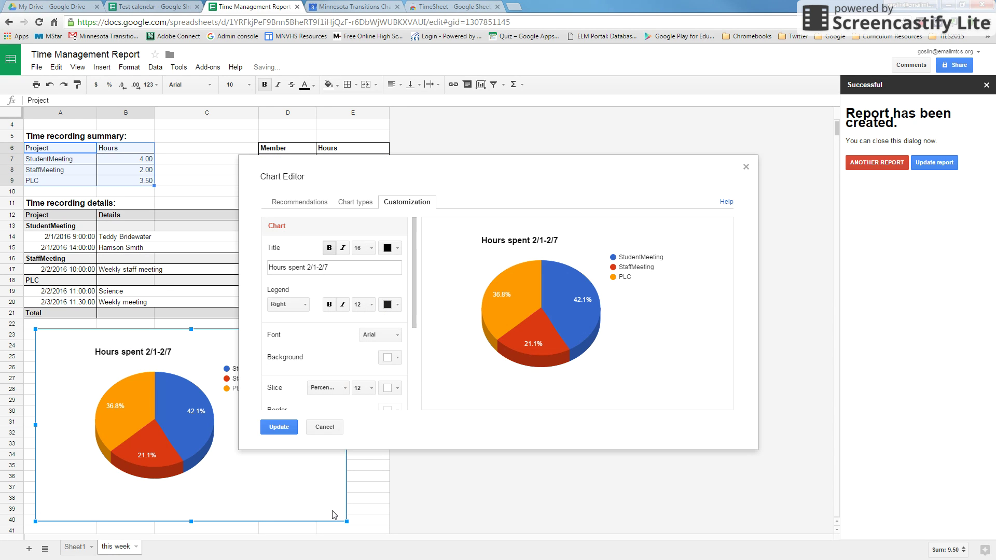
{"action": "left_click_drag", "start_coordinate": [413, 298], "coordinate": [414, 339]}
{"action": "left_click", "coordinate": [337, 317]}
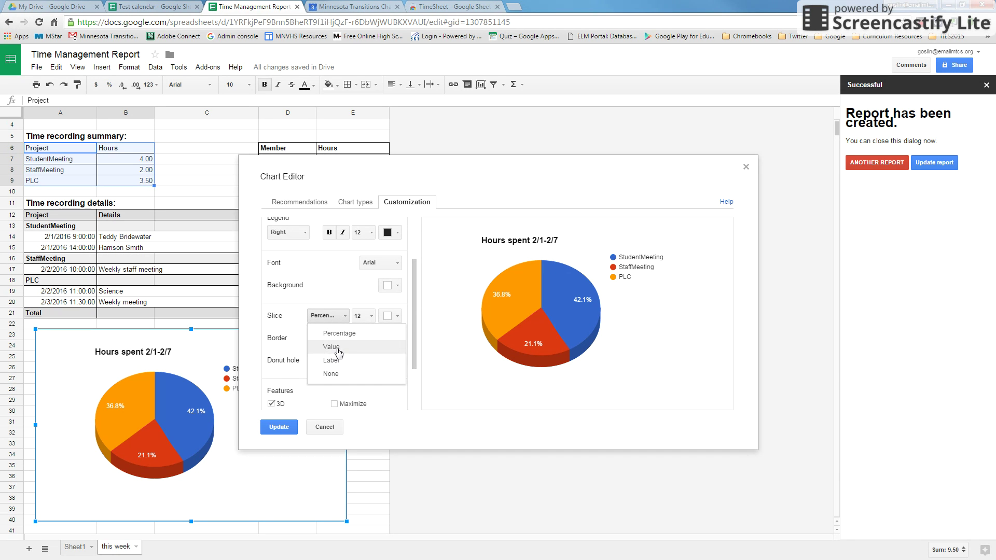
{"action": "left_click", "coordinate": [336, 350]}
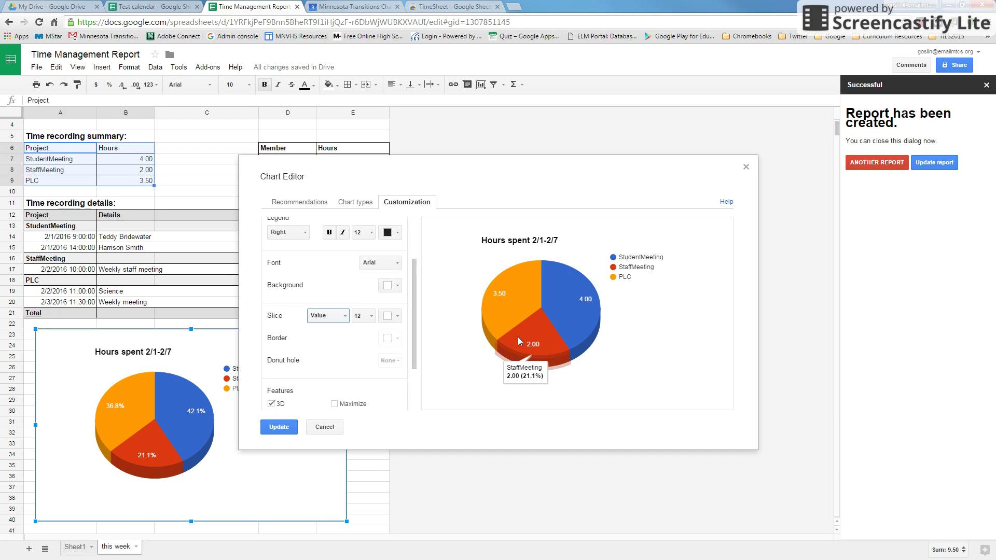
{"action": "left_click", "coordinate": [337, 317]}
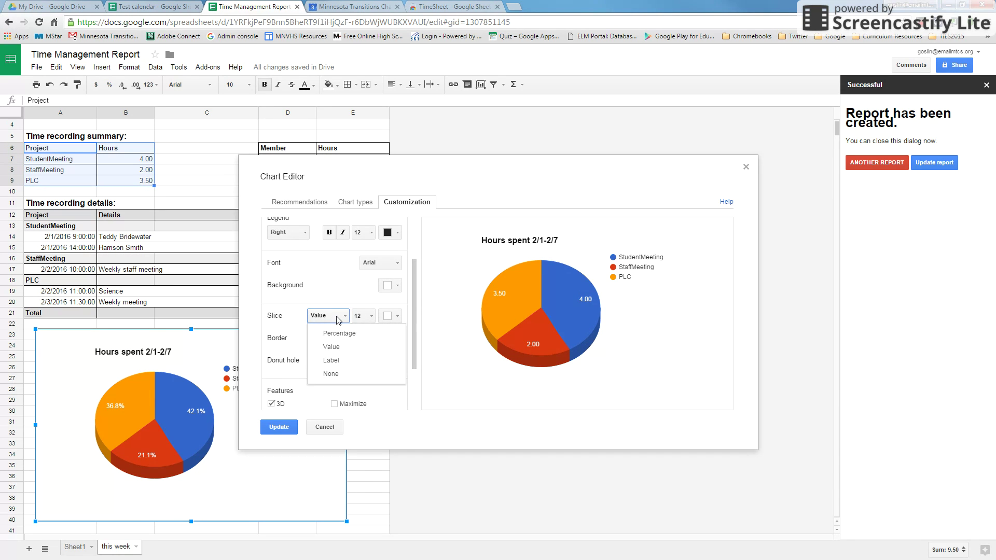
{"action": "left_click", "coordinate": [340, 360]}
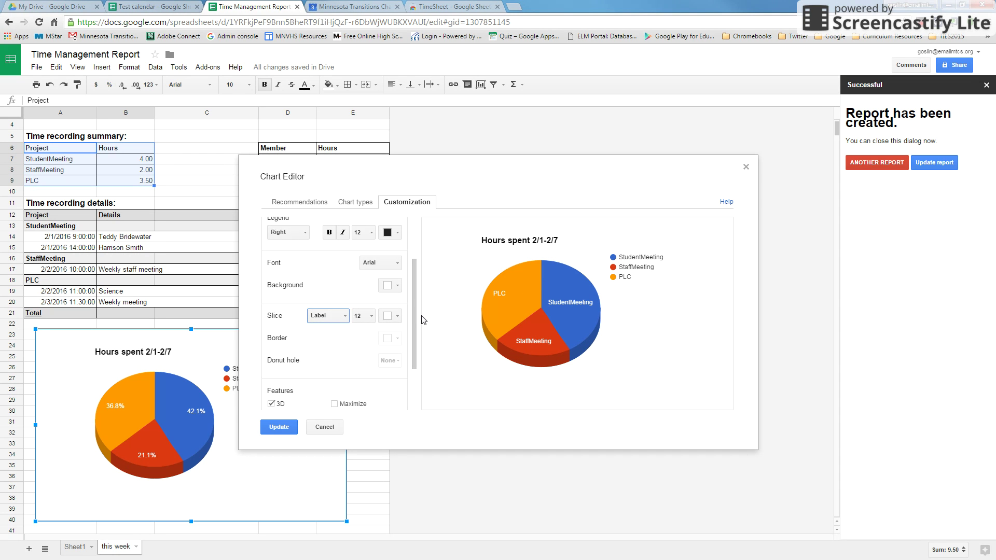
{"action": "left_click_drag", "start_coordinate": [415, 315], "coordinate": [412, 292]}
{"action": "left_click", "coordinate": [299, 275]}
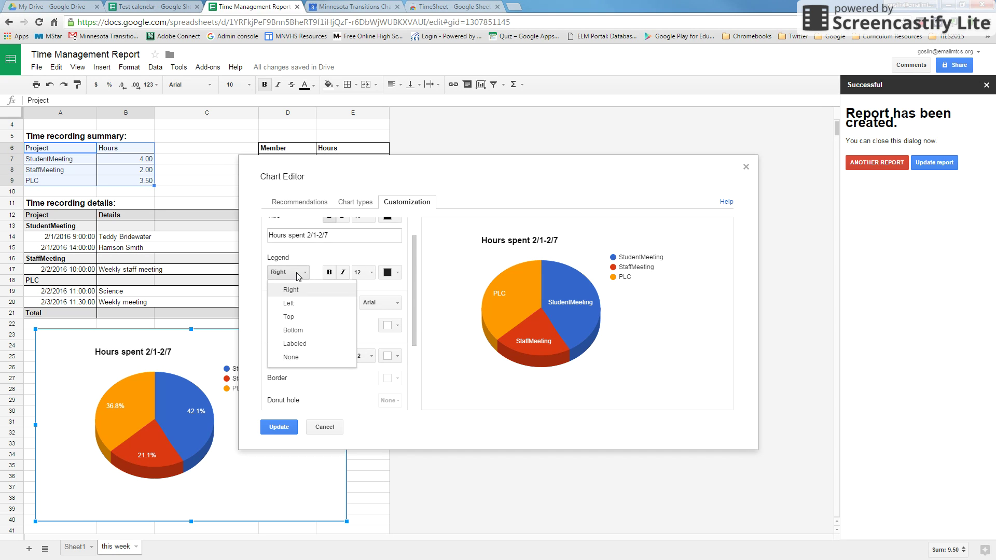
{"action": "left_click", "coordinate": [321, 257]}
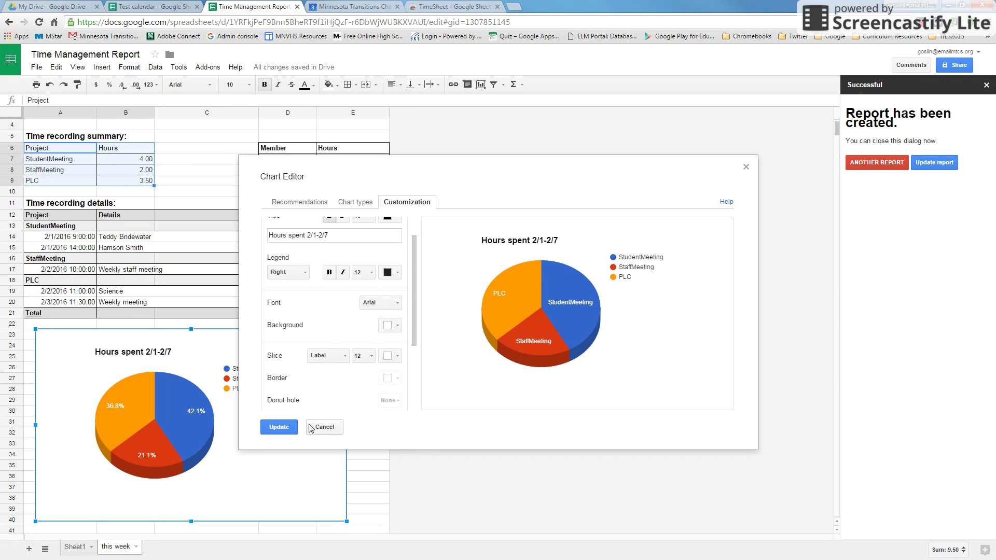
{"action": "left_click", "coordinate": [279, 427]}
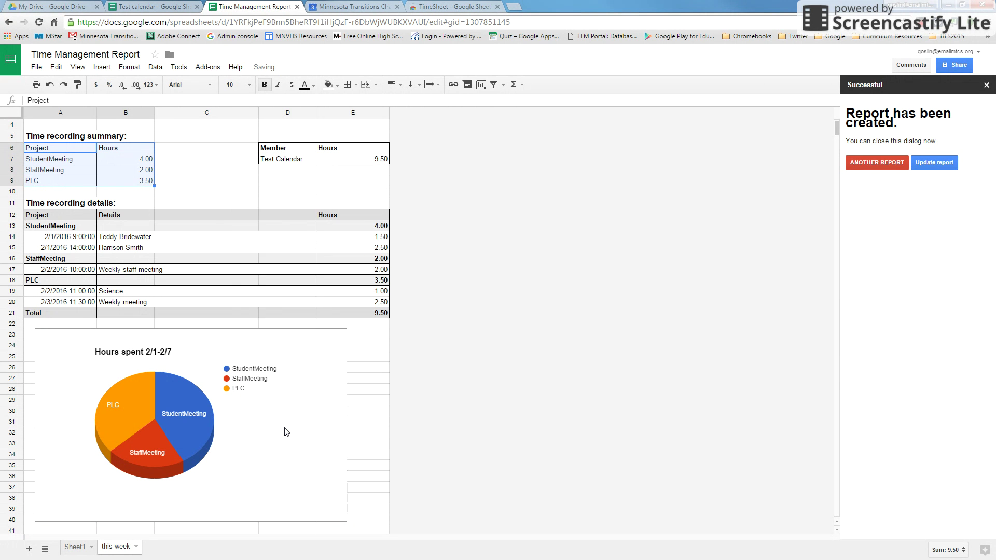
Add a '#StaffMeeting help meeting' calendar event on Thursday Feb 4 at 10:30, then return to the spreadsheet.
{"action": "key", "text": "ctrl+Tab"}
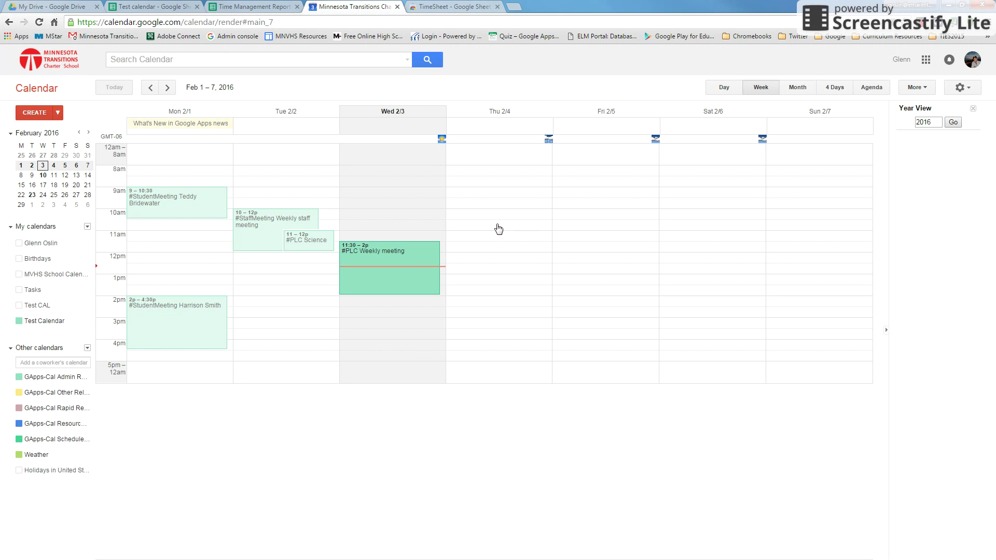
{"action": "left_click", "coordinate": [498, 229]}
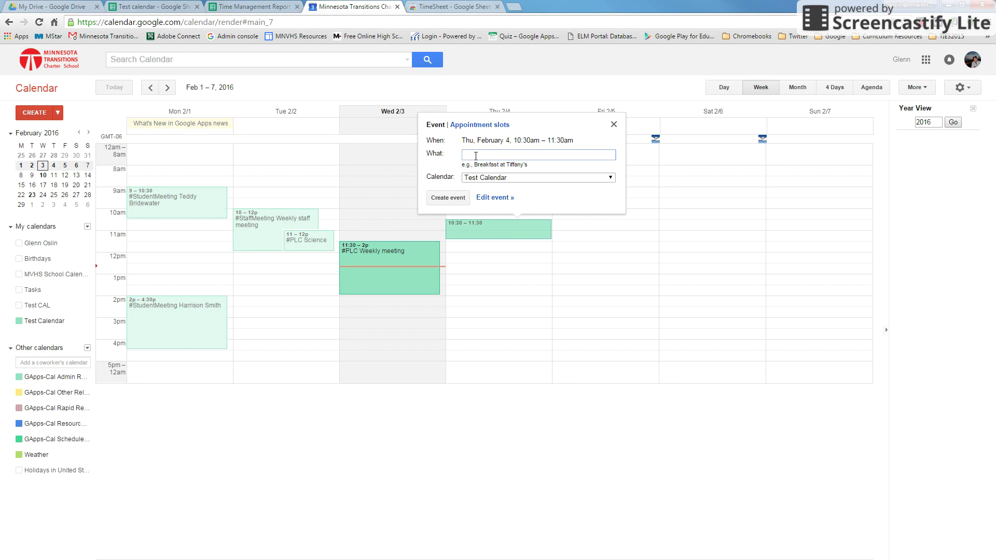
{"action": "type", "text": "#StaffMeeting"}
{"action": "type", "text": "help meeting"}
{"action": "left_click", "coordinate": [449, 199]}
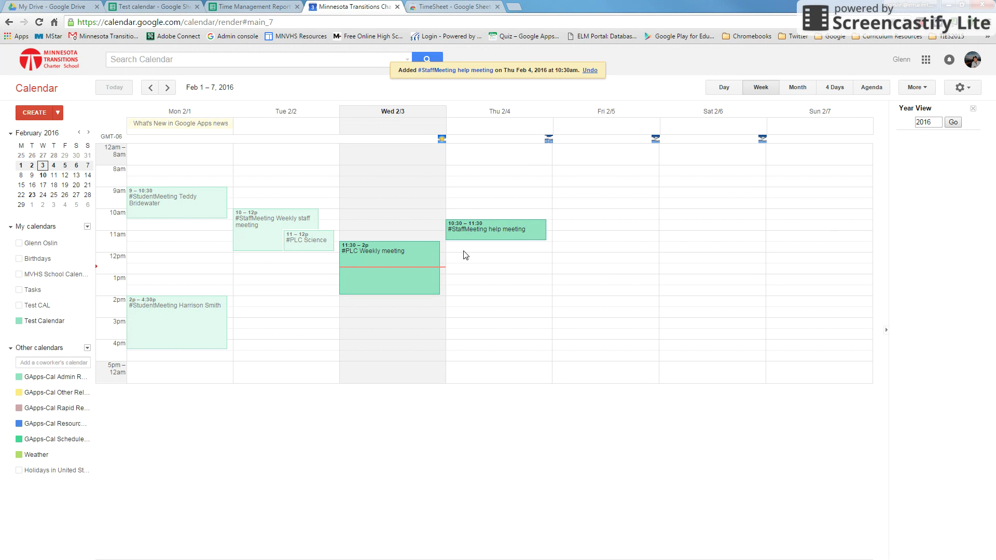
{"action": "left_click", "coordinate": [254, 6]}
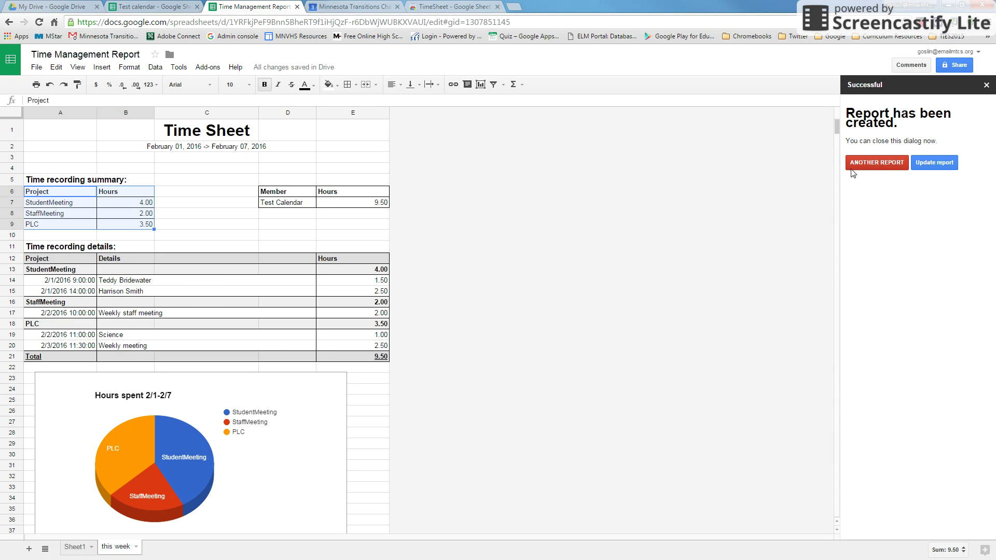
Refresh the TimeSheet report so it includes the new 2/4 help meeting.
{"action": "left_click", "coordinate": [922, 167]}
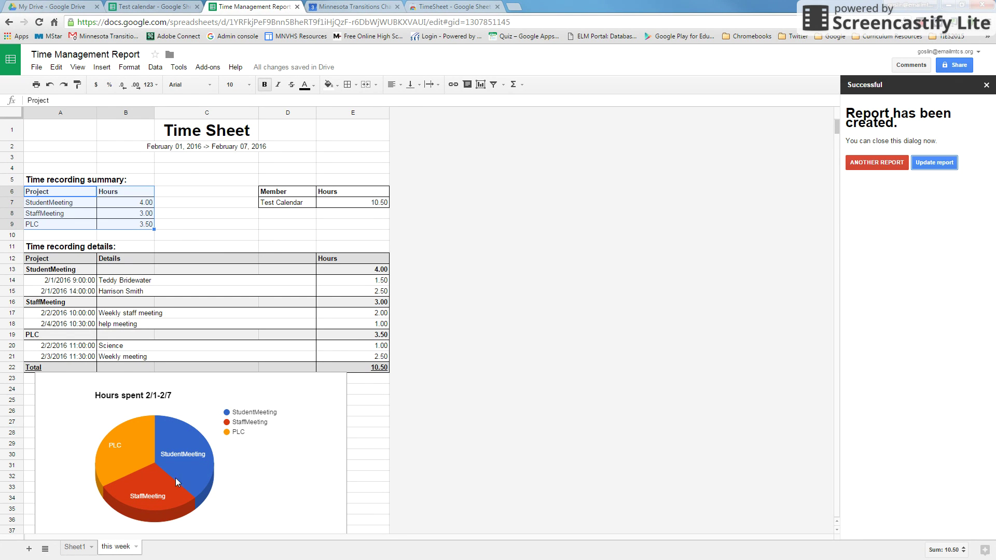
Rename the 'this week' sheet tab to 2/01-2/07 and start another report in the TimeSheet sidebar.
{"action": "double_click", "coordinate": [117, 547]}
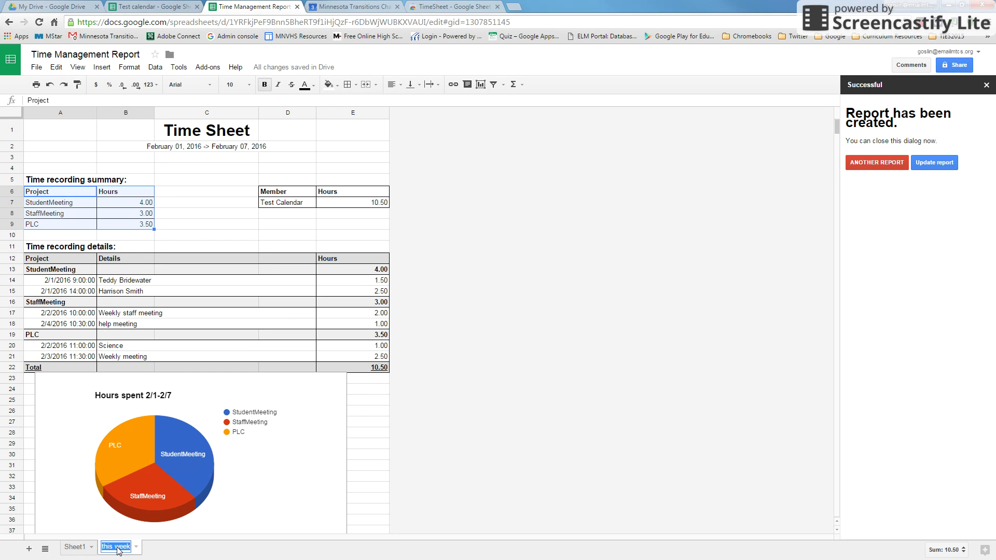
{"action": "type", "text": "2/01-2/07"}
{"action": "key", "text": "Return"}
{"action": "left_click", "coordinate": [861, 163]}
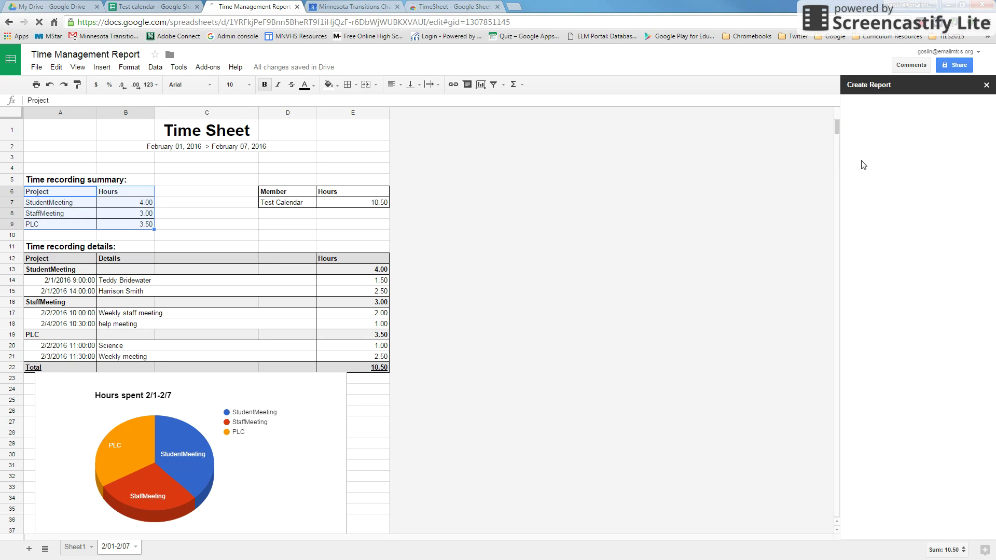